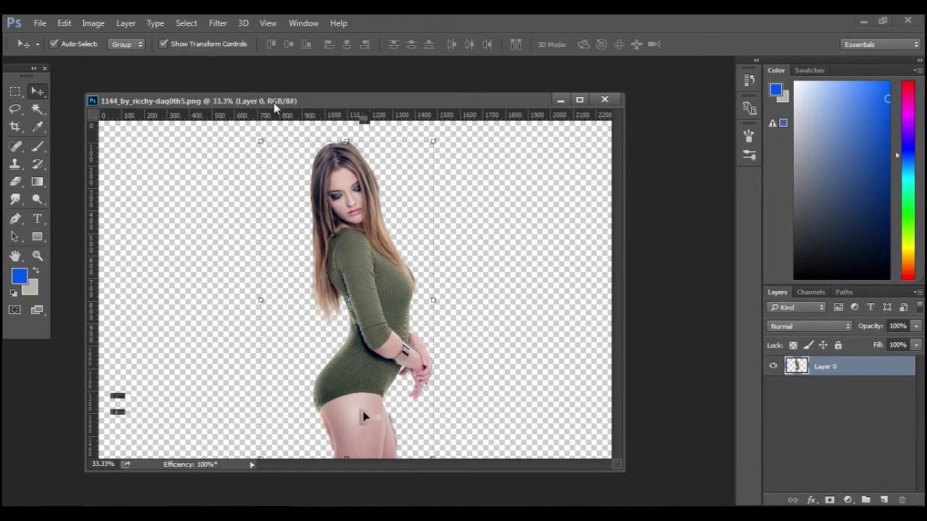
Step: Look through the earlier photo manipulation tutorials on the YouTube channel's video page
{"action": "left_click_drag", "start_coordinate": [274, 103], "coordinate": [300, 107]}
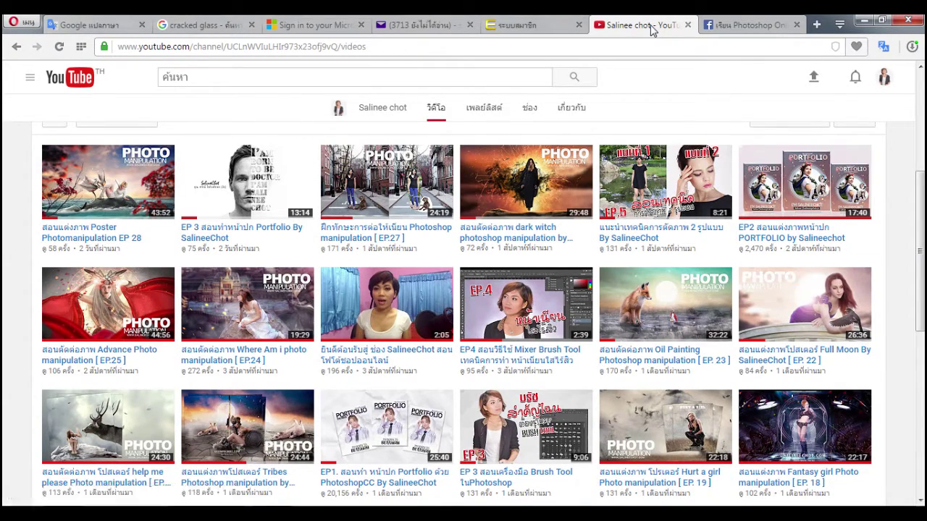
{"action": "scroll", "coordinate": [768, 294], "scroll_direction": "down", "scroll_amount": 1}
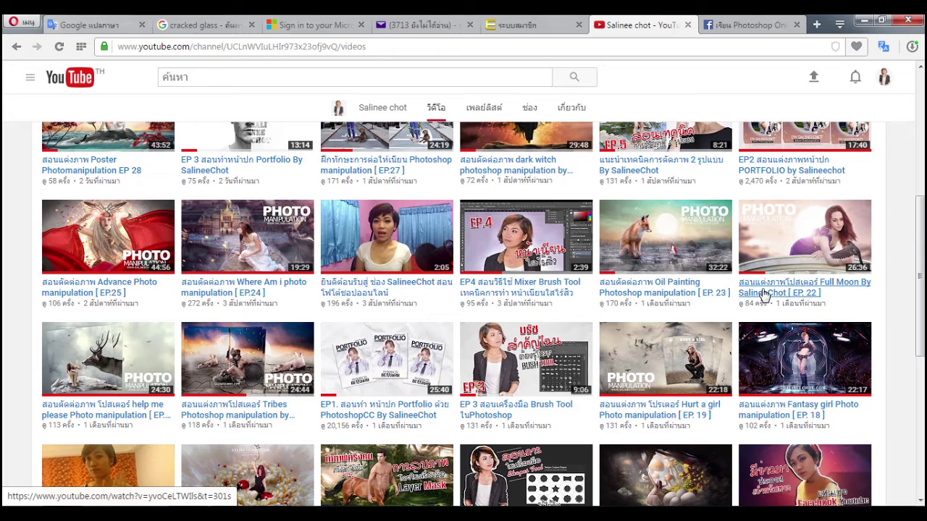
{"action": "scroll", "coordinate": [764, 293], "scroll_direction": "down", "scroll_amount": 1}
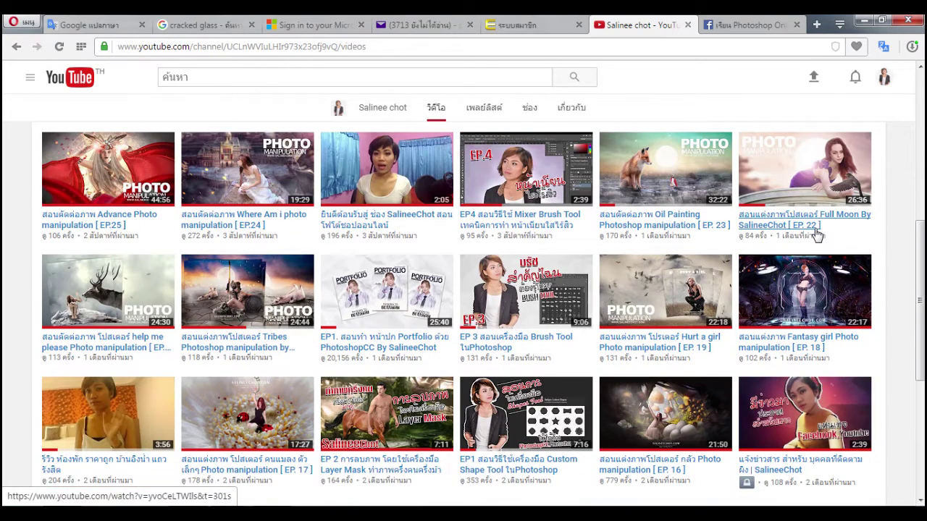
{"action": "scroll", "coordinate": [203, 359], "scroll_direction": "down", "scroll_amount": 3}
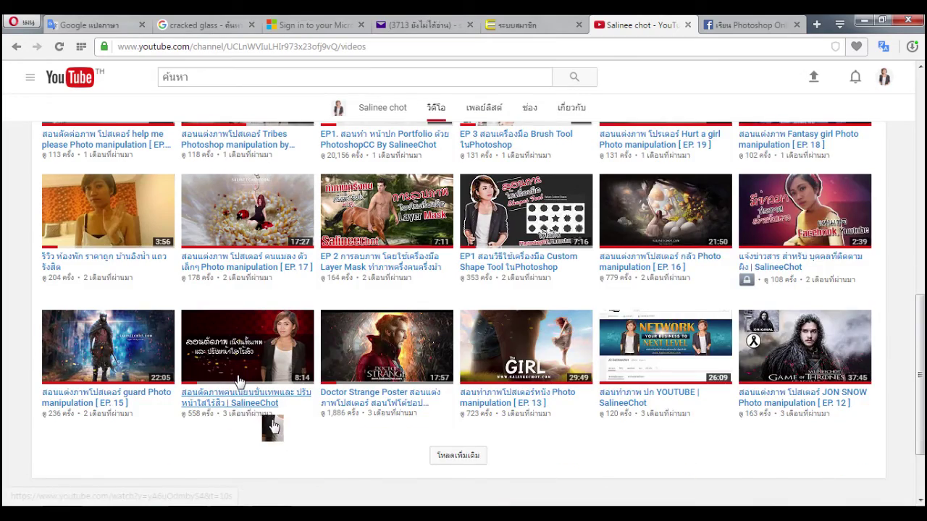
{"action": "scroll", "coordinate": [274, 420], "scroll_direction": "up", "scroll_amount": 4}
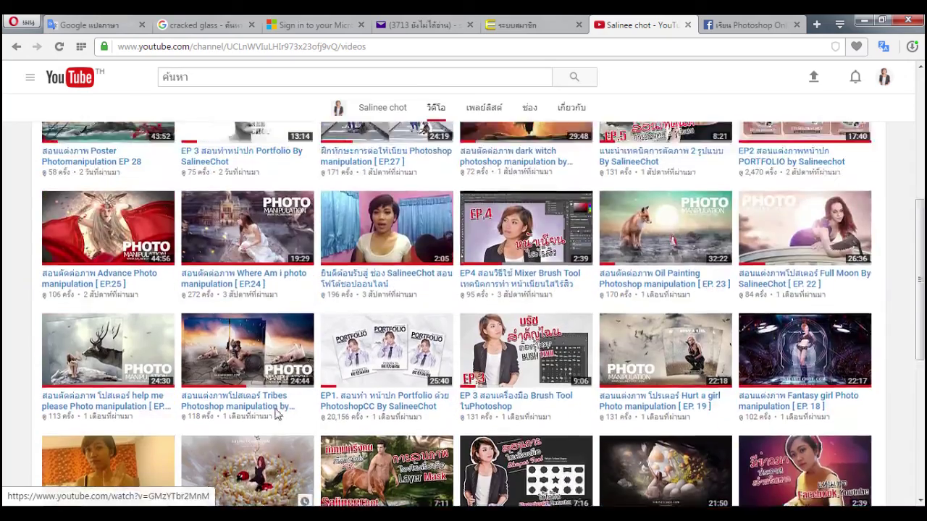
{"action": "scroll", "coordinate": [275, 413], "scroll_direction": "down", "scroll_amount": 1}
{"action": "scroll", "coordinate": [277, 414], "scroll_direction": "up", "scroll_amount": 2}
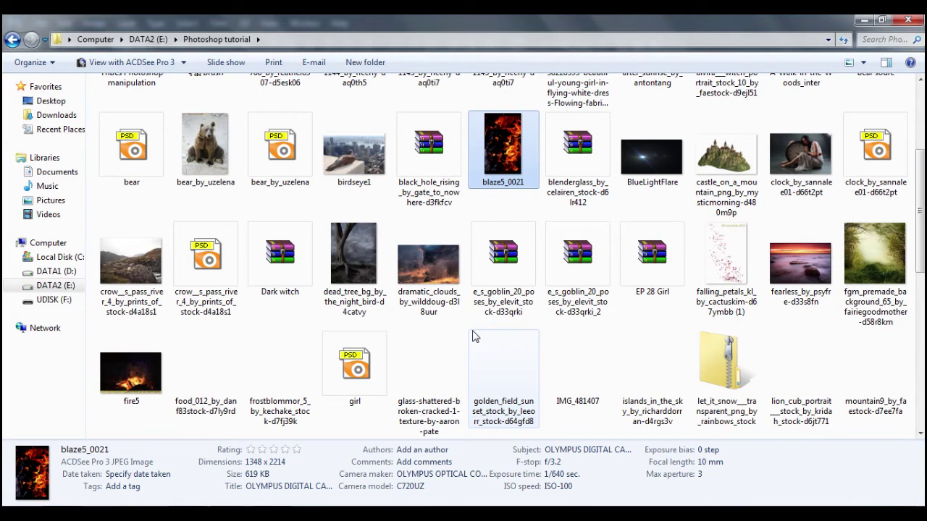
Step: Place the sunset beach image in the woman's document, scaled to cover the canvas, with its layer below Layer 0
{"action": "scroll", "coordinate": [474, 336], "scroll_direction": "down", "scroll_amount": 3}
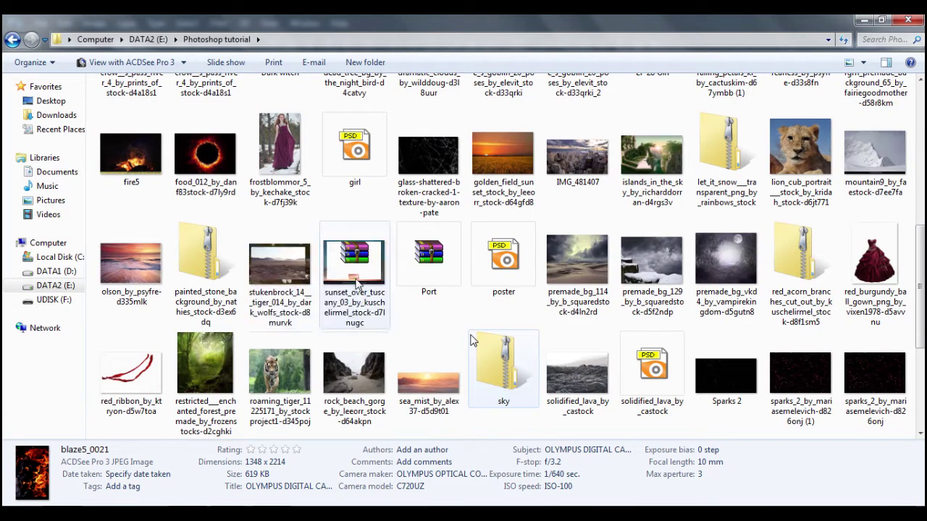
{"action": "scroll", "coordinate": [433, 286], "scroll_direction": "up", "scroll_amount": 2}
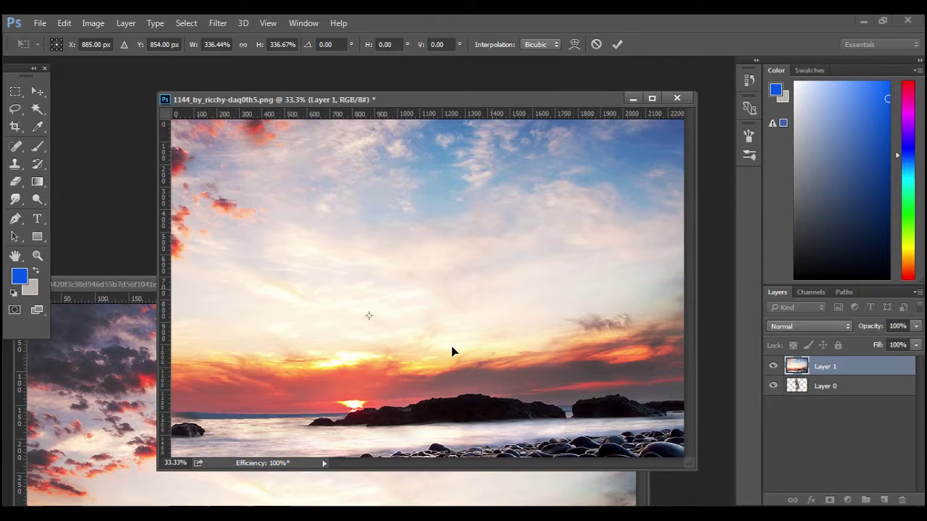
{"action": "left_click_drag", "start_coordinate": [451, 352], "coordinate": [527, 194]}
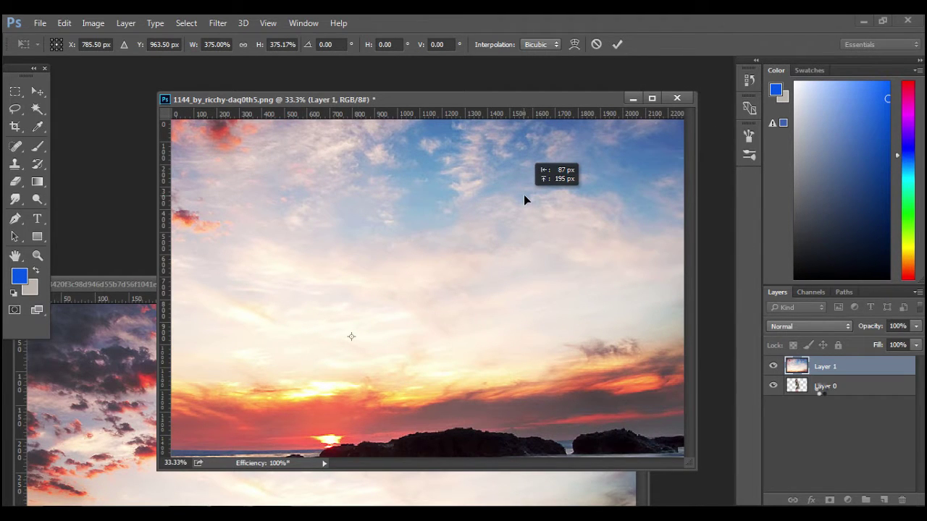
{"action": "mouse_move", "coordinate": [832, 370]}
{"action": "left_mouse_down"}
{"action": "mouse_move", "coordinate": [830, 397]}
{"action": "mouse_move", "coordinate": [825, 364]}
{"action": "left_mouse_up"}
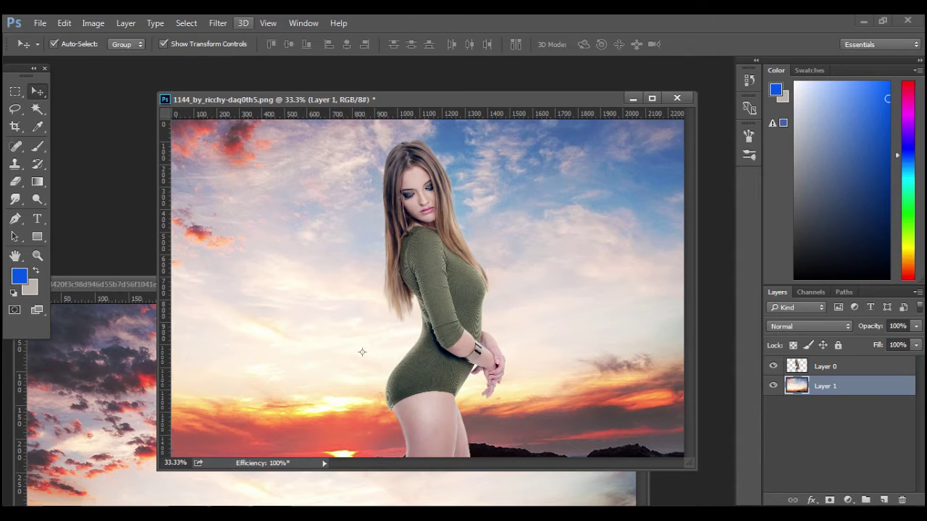
Step: Apply a Gaussian Blur with a 29.1-pixel radius to the sunset background and lock its layer
{"action": "left_click", "coordinate": [217, 23]}
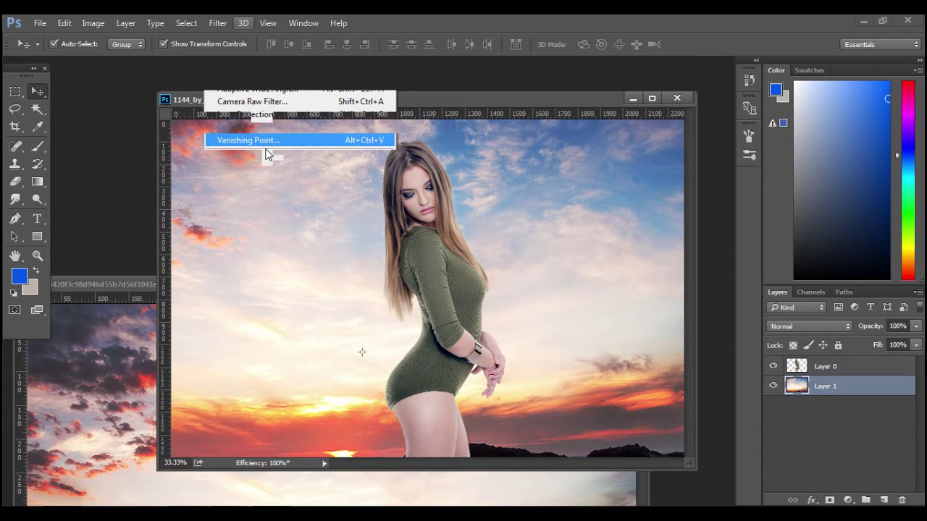
{"action": "mouse_move", "coordinate": [268, 171]}
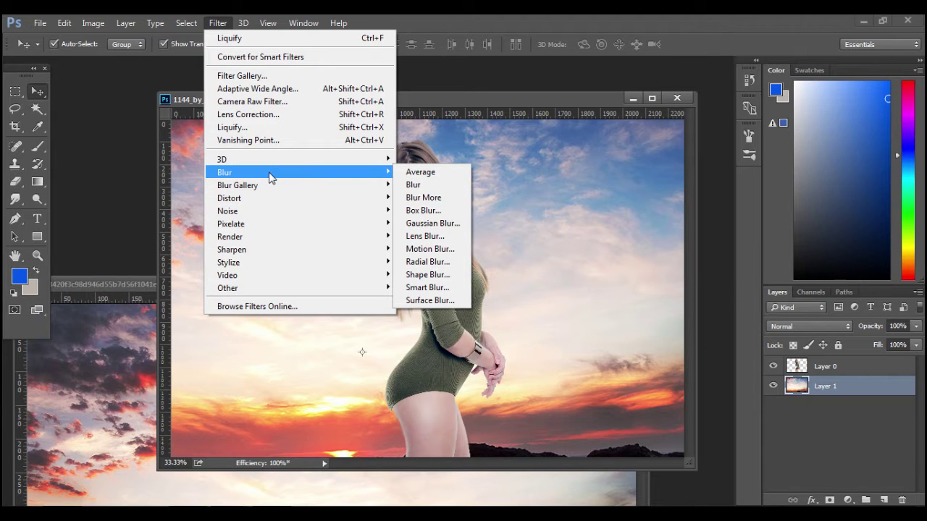
{"action": "left_click", "coordinate": [432, 223]}
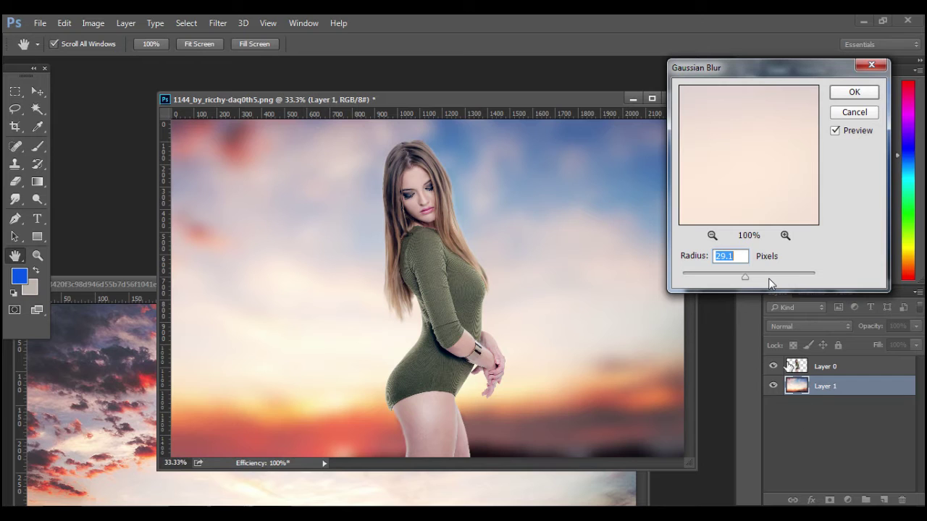
{"action": "key", "text": "Return"}
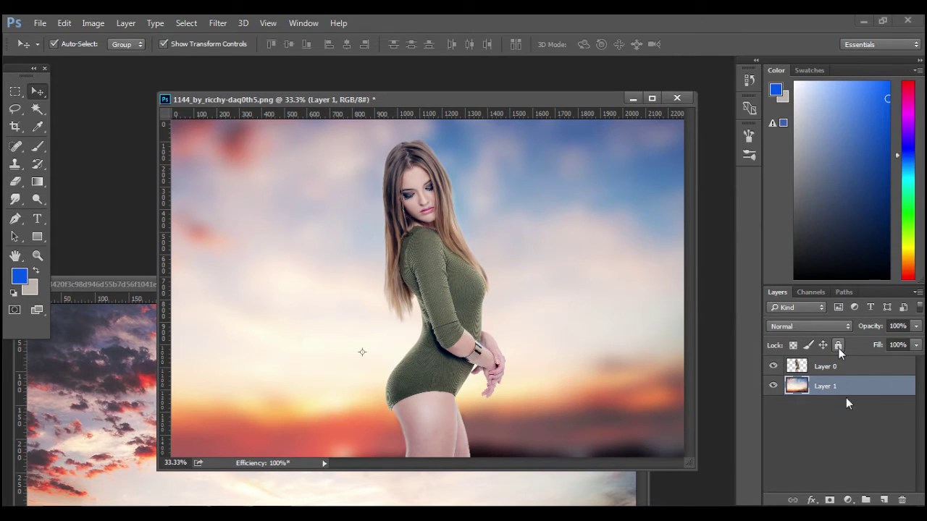
{"action": "left_click", "coordinate": [839, 348]}
Step: Duplicate the woman's layer and hide the original Layer 0
{"action": "left_click", "coordinate": [440, 226]}
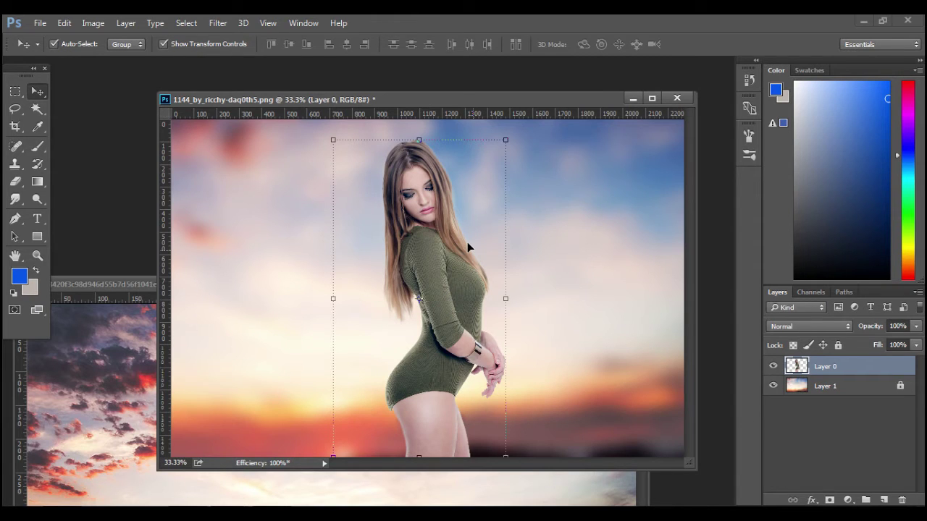
{"action": "key", "text": "ctrl+j"}
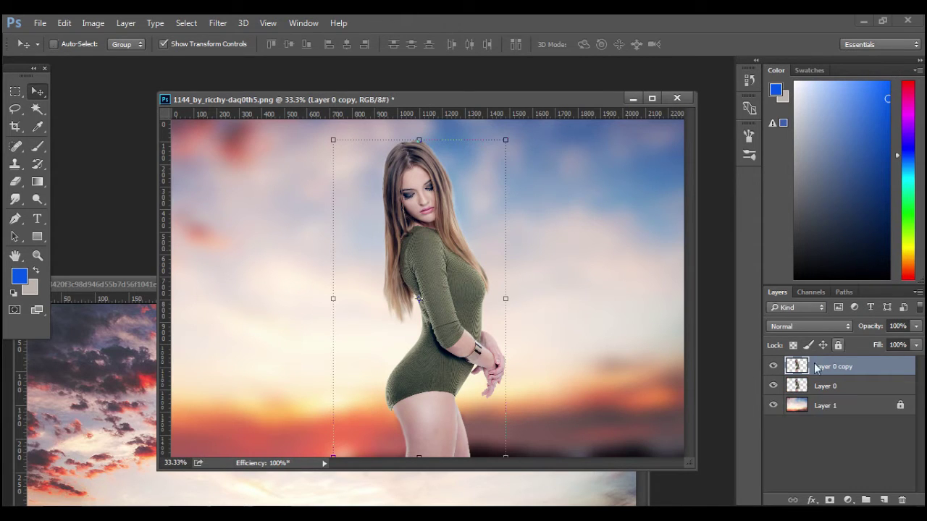
{"action": "left_click", "coordinate": [773, 386]}
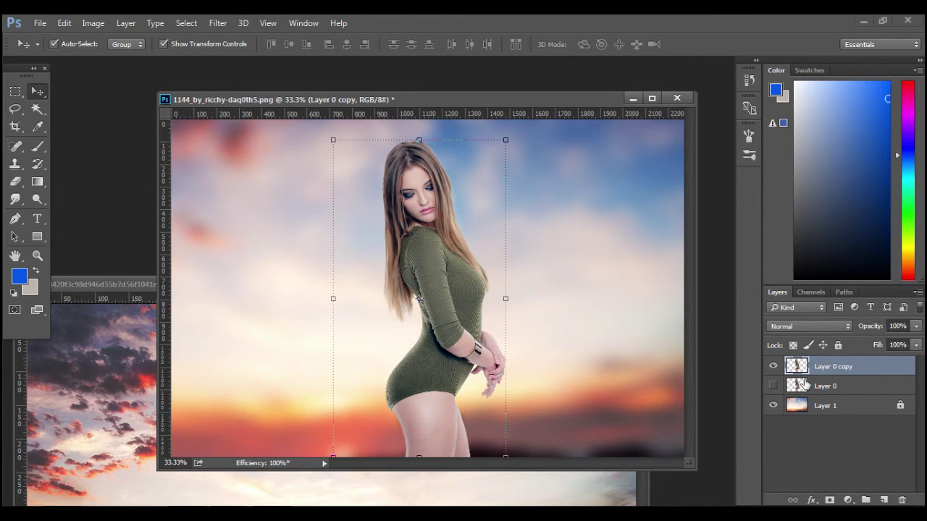
Step: Use Liquify's Forward Warp at size 600 and pressure 100 to stretch the copy's hair and the back of her dress outward
{"action": "left_click", "coordinate": [218, 22]}
{"action": "left_click", "coordinate": [218, 23]}
{"action": "left_click", "coordinate": [218, 23]}
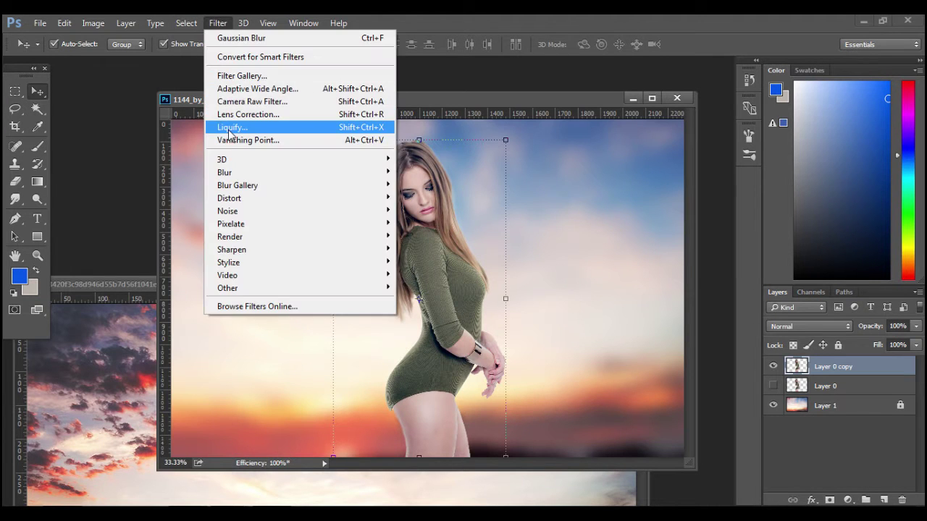
{"action": "left_click", "coordinate": [229, 129]}
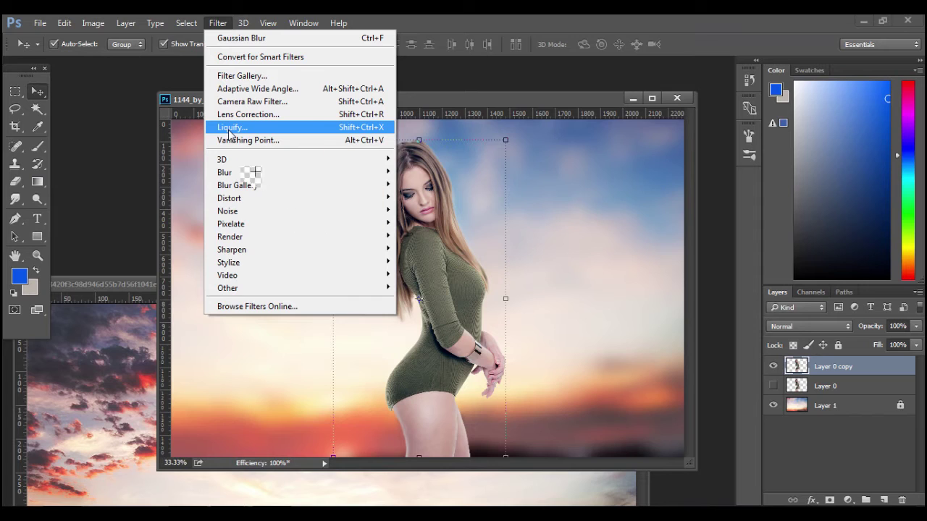
{"action": "left_click", "coordinate": [228, 129]}
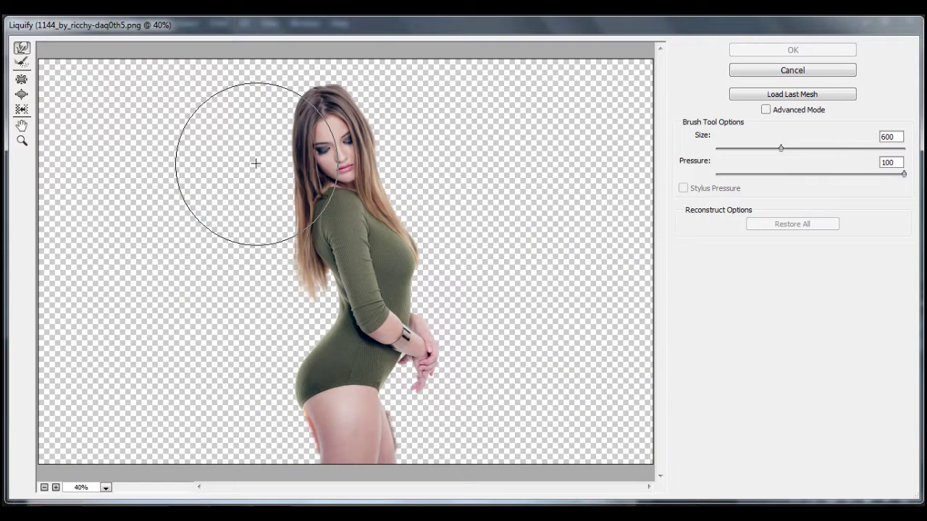
{"action": "mouse_move", "coordinate": [256, 163]}
{"action": "left_mouse_down"}
{"action": "mouse_move", "coordinate": [242, 143]}
{"action": "mouse_move", "coordinate": [196, 139]}
{"action": "left_mouse_up"}
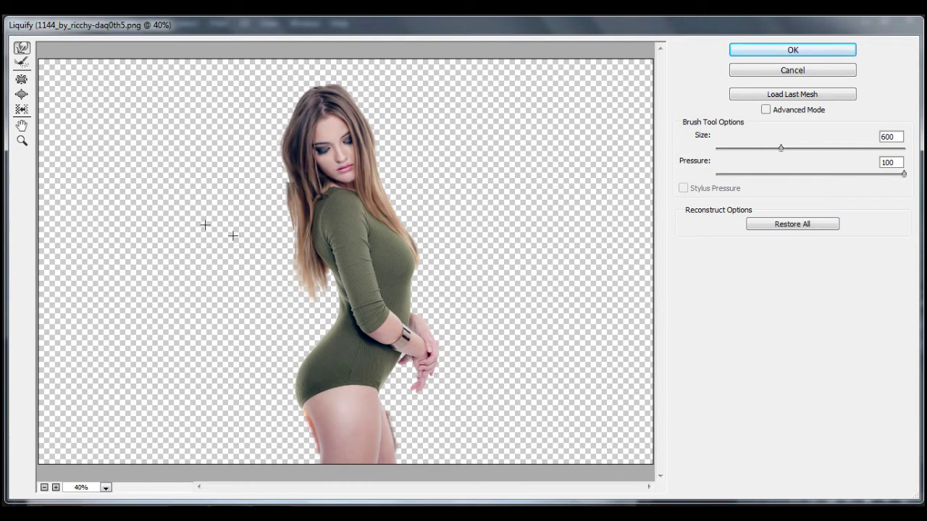
{"action": "left_click_drag", "start_coordinate": [253, 186], "coordinate": [229, 227]}
{"action": "mouse_move", "coordinate": [268, 286]}
{"action": "left_mouse_down"}
{"action": "mouse_move", "coordinate": [144, 315]}
{"action": "mouse_move", "coordinate": [131, 306]}
{"action": "left_mouse_up"}
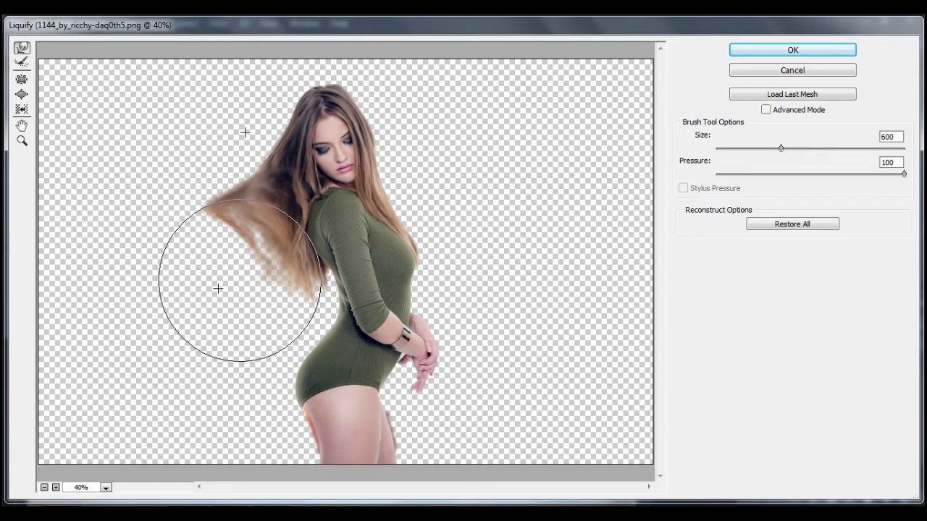
{"action": "left_click_drag", "start_coordinate": [215, 288], "coordinate": [188, 89]}
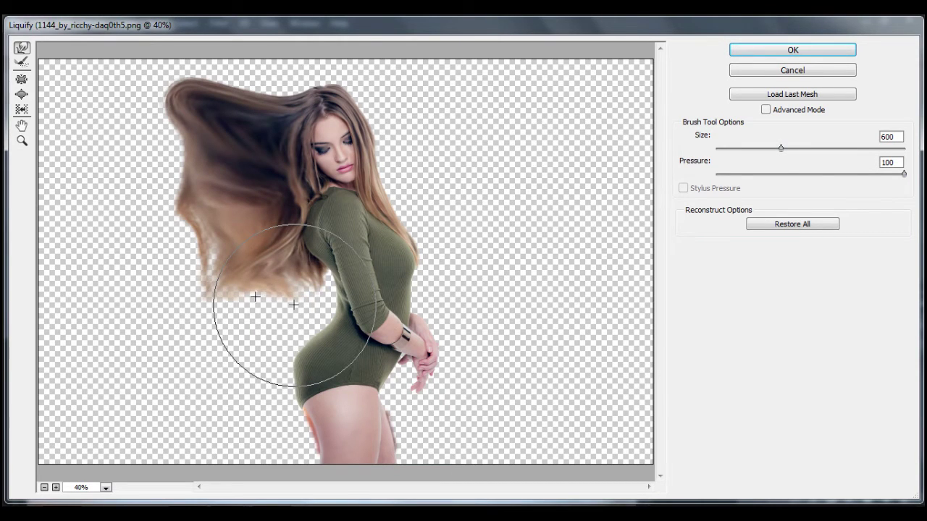
{"action": "left_click_drag", "start_coordinate": [293, 305], "coordinate": [222, 388]}
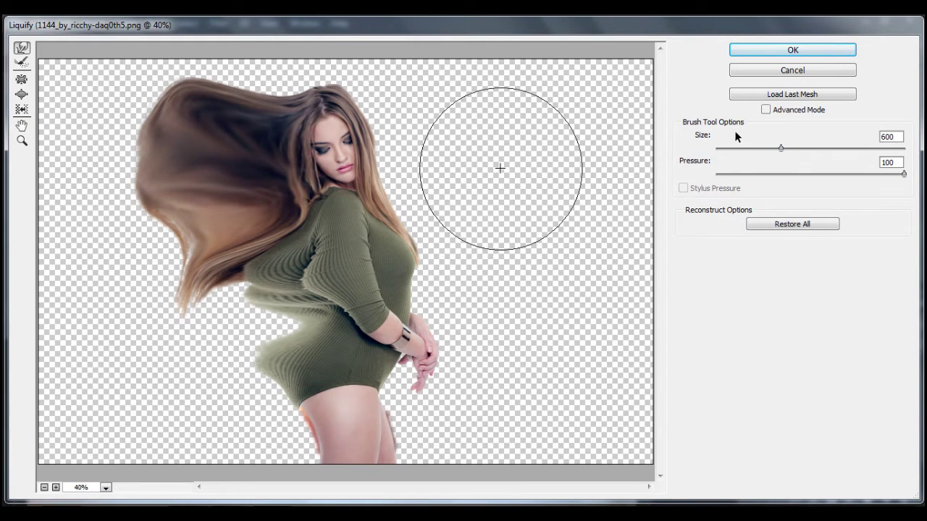
{"action": "left_click", "coordinate": [805, 50]}
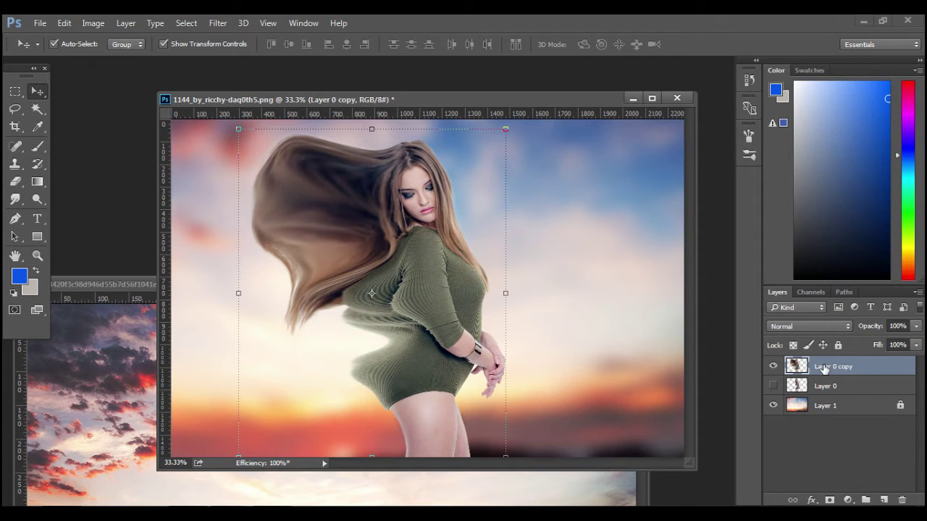
Step: Move the warped copy below Layer 0, show Layer 0 again, and conceal the copy with a black-filled layer mask
{"action": "left_click_drag", "start_coordinate": [823, 368], "coordinate": [823, 393]}
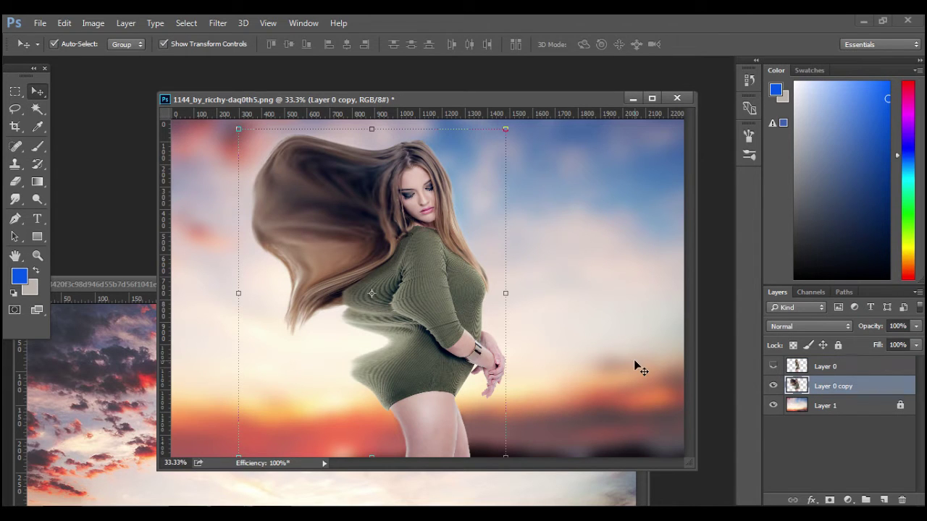
{"action": "left_click", "coordinate": [772, 367]}
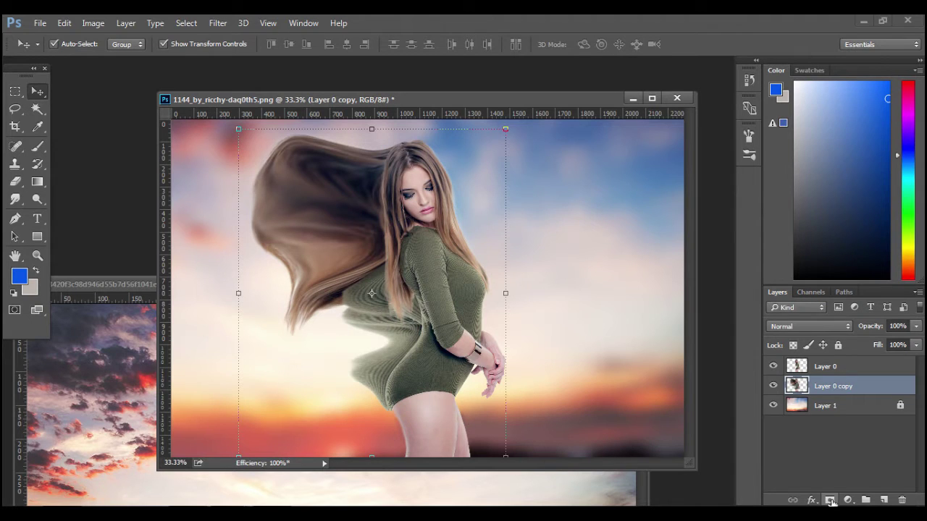
{"action": "left_click", "coordinate": [830, 501]}
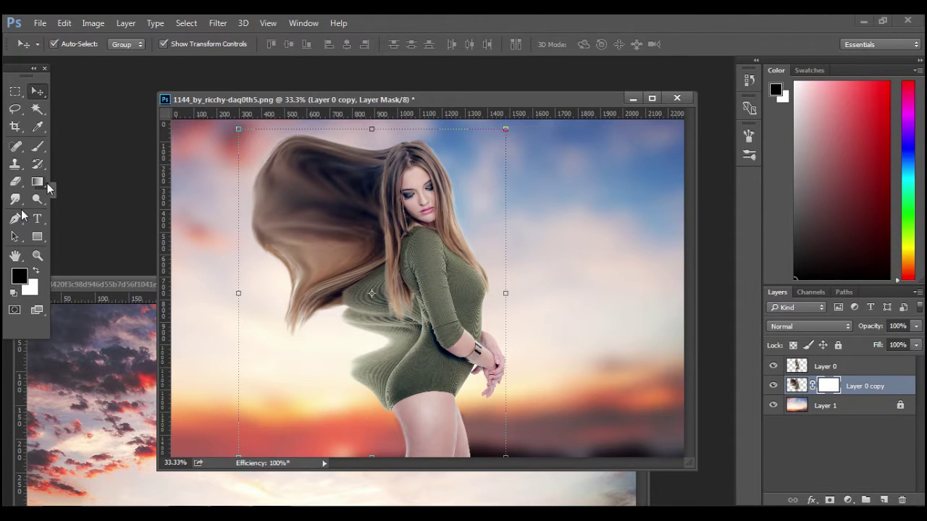
{"action": "mouse_move", "coordinate": [37, 182]}
{"action": "left_mouse_down"}
{"action": "mouse_move", "coordinate": [87, 201]}
{"action": "mouse_move", "coordinate": [100, 194]}
{"action": "left_mouse_up"}
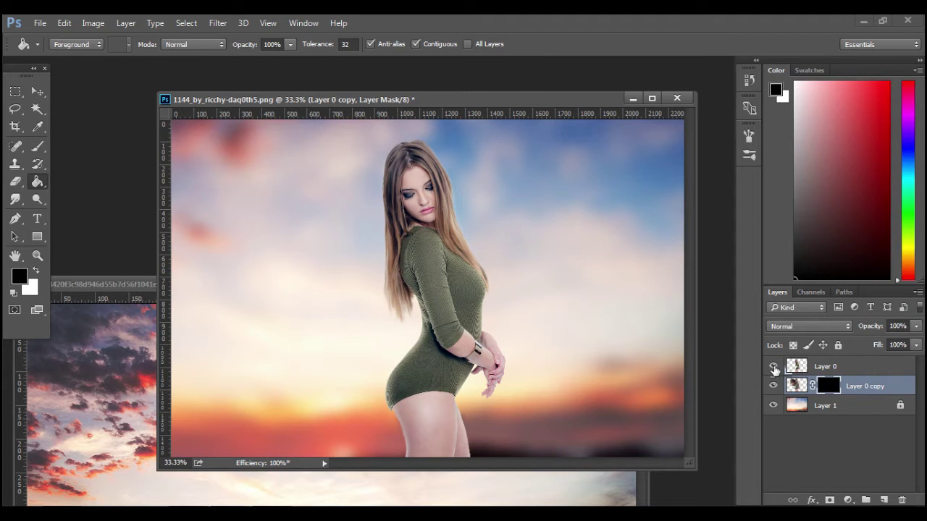
Step: Set the foreground colour to white (ffffff) with Layer 0 active and add a white layer mask to that layer
{"action": "left_click", "coordinate": [791, 367]}
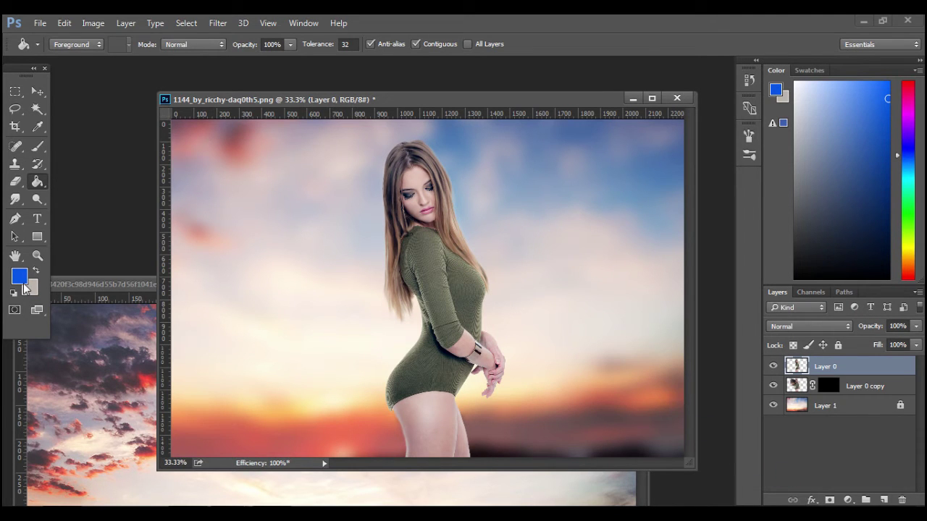
{"action": "left_click", "coordinate": [20, 278]}
{"action": "type", "text": "f"}
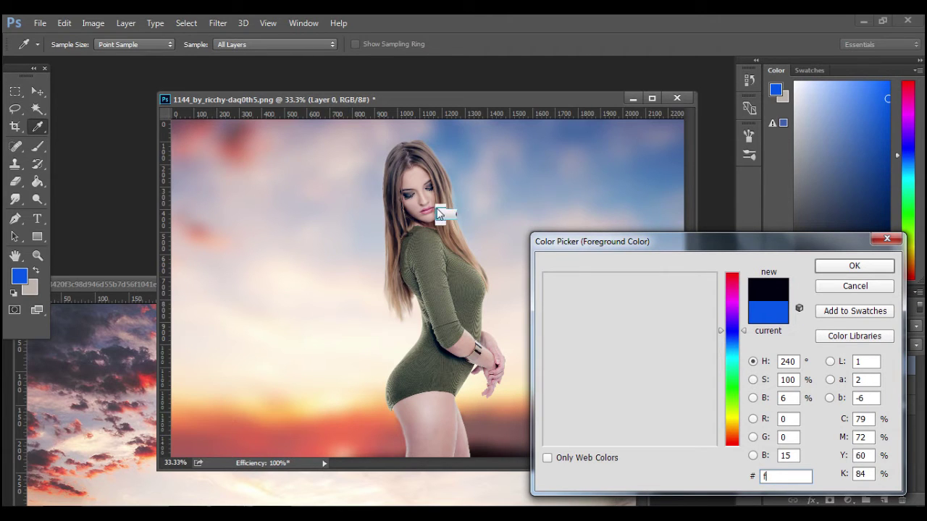
{"action": "type", "text": "fffff"}
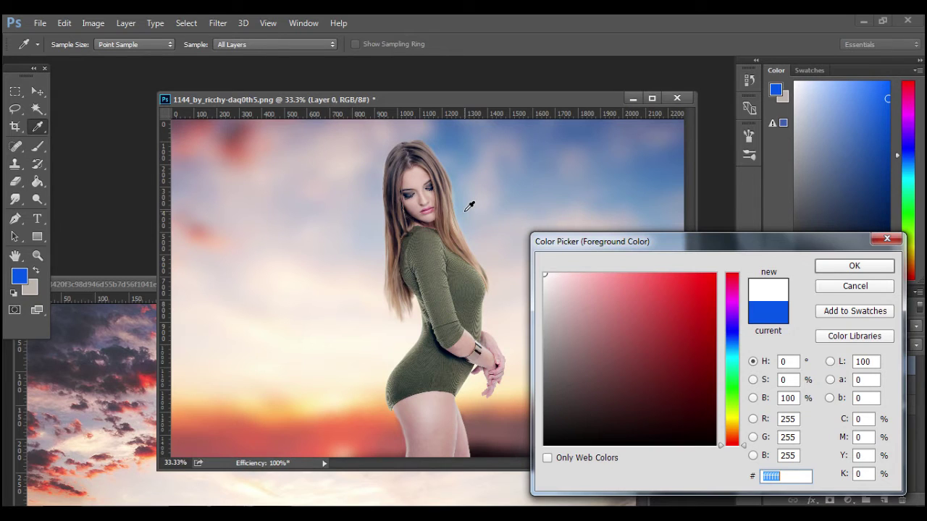
{"action": "key", "text": "Return"}
{"action": "key", "text": "g"}
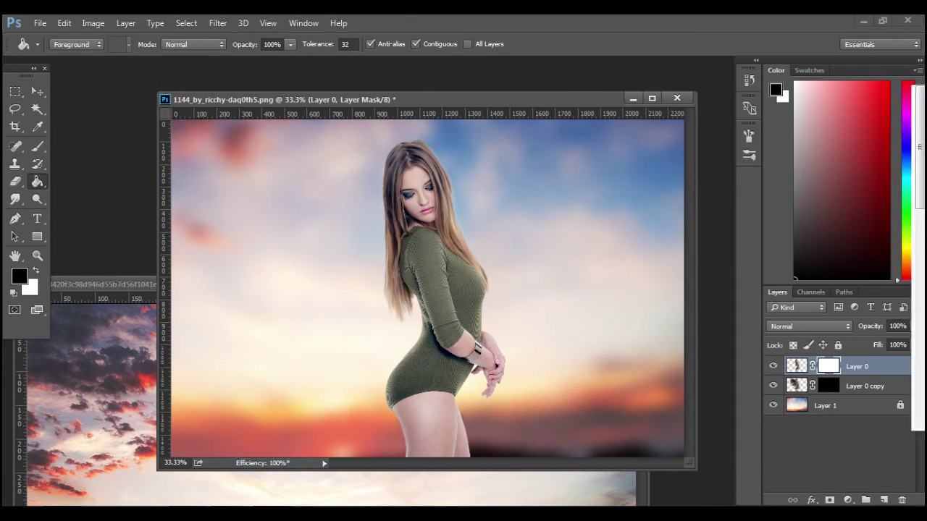
Step: Switch to the file explorer to look through the Photoshop tutorial folder for the brush resources, and view the YouTube channel's video list in the browser
{"action": "key", "text": "alt+Tab"}
{"action": "left_click", "coordinate": [225, 44]}
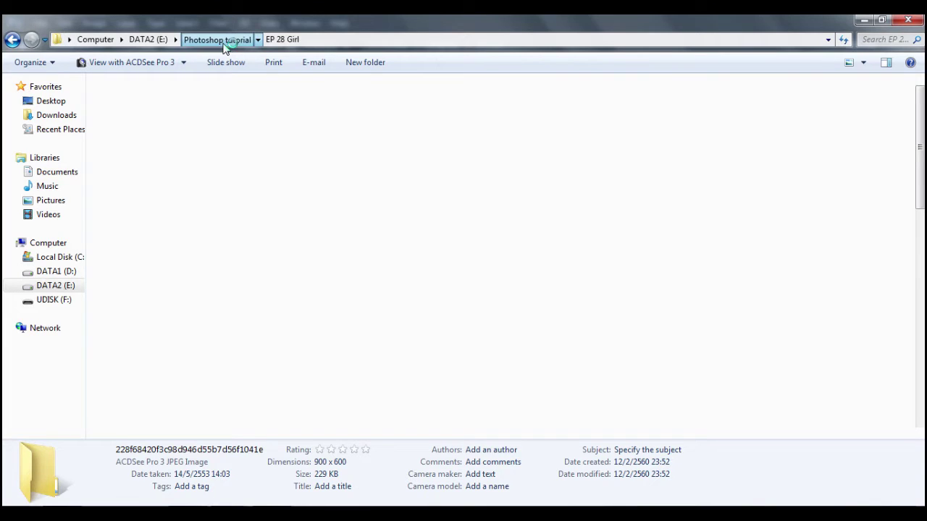
{"action": "left_click", "coordinate": [217, 40]}
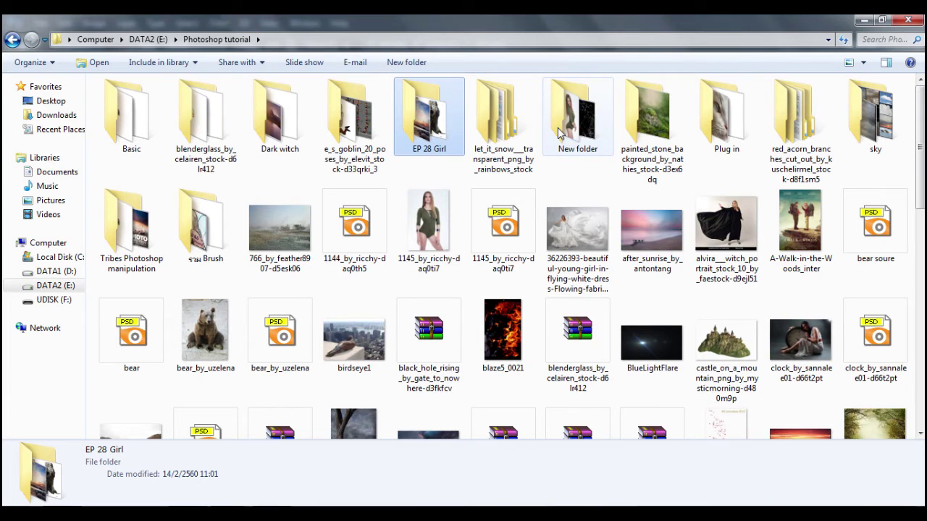
{"action": "left_click", "coordinate": [586, 152]}
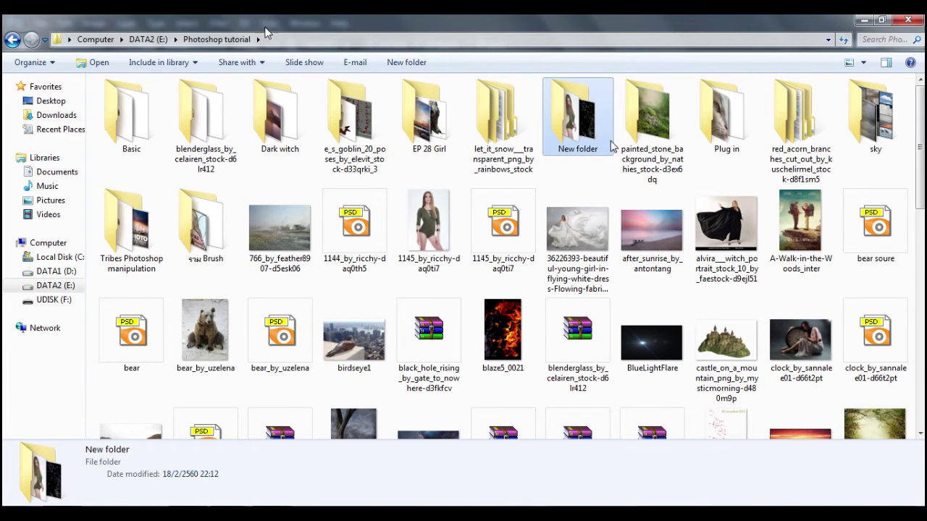
{"action": "left_click", "coordinate": [216, 39]}
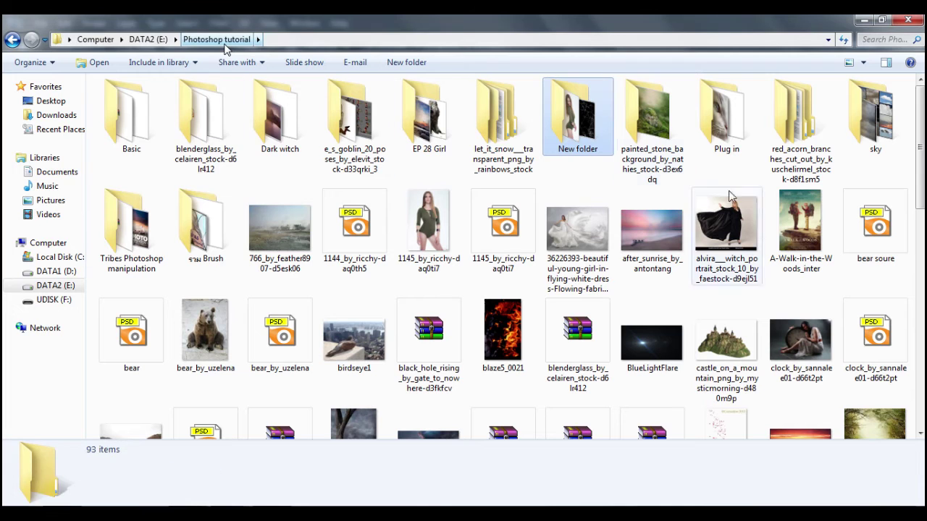
{"action": "double_click", "coordinate": [202, 225]}
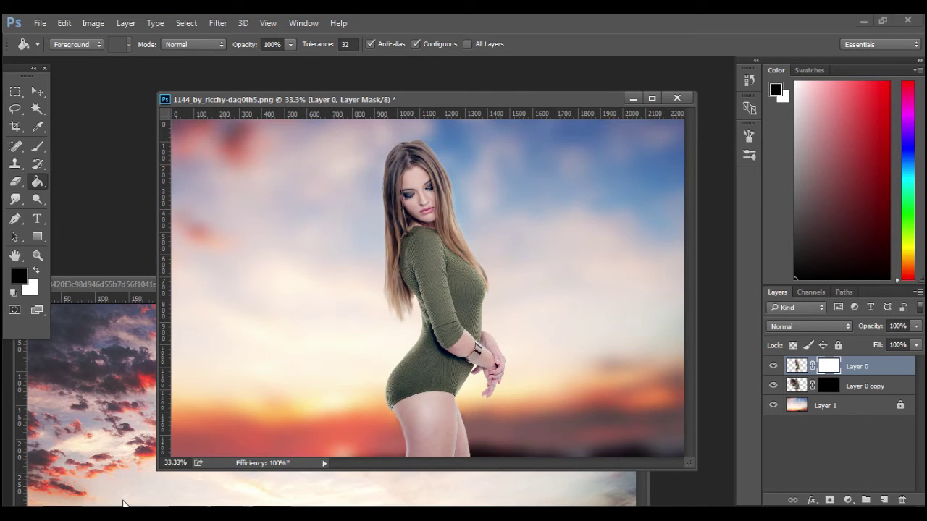
{"action": "mouse_move", "coordinate": [187, 515]}
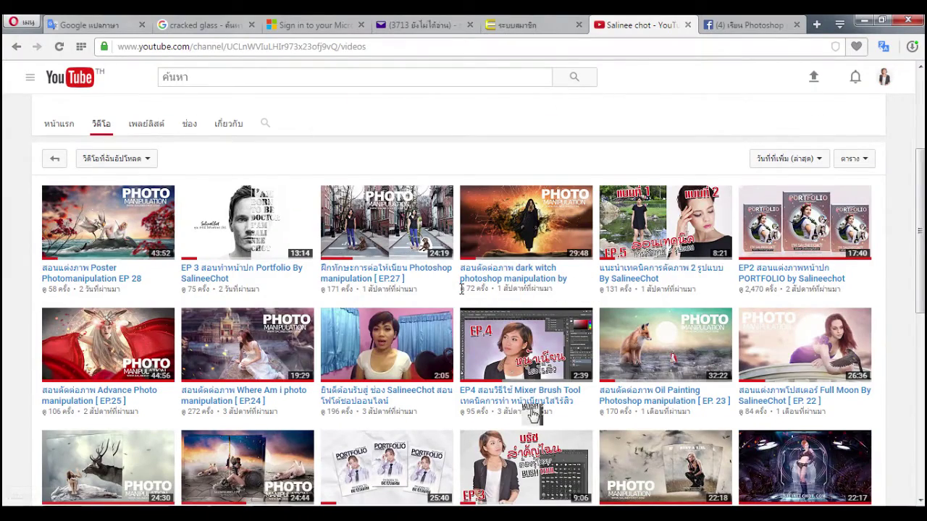
{"action": "scroll", "coordinate": [532, 415], "scroll_direction": "down", "scroll_amount": 1}
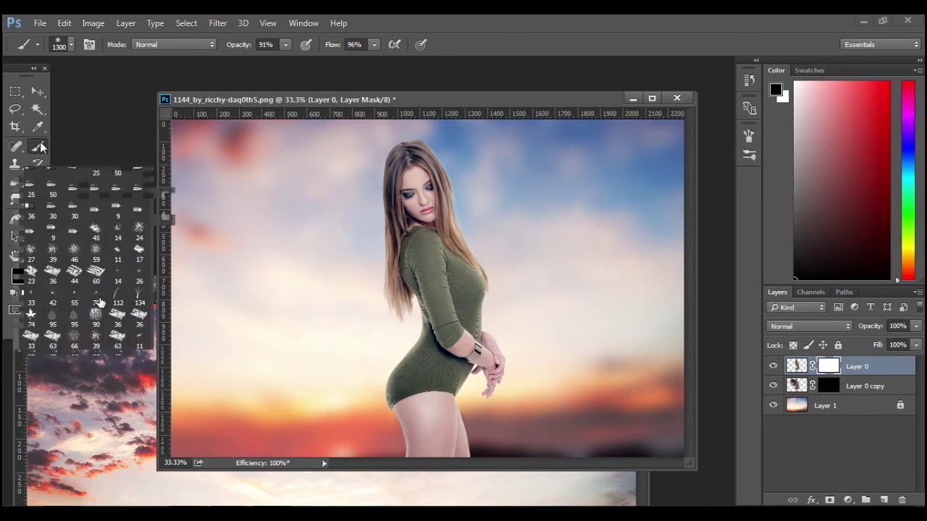
Step: Choose the 1536 px particle-splatter tip for the Brush tool and reduce its size to 700 px
{"action": "scroll", "coordinate": [161, 245], "scroll_direction": "down", "scroll_amount": 1}
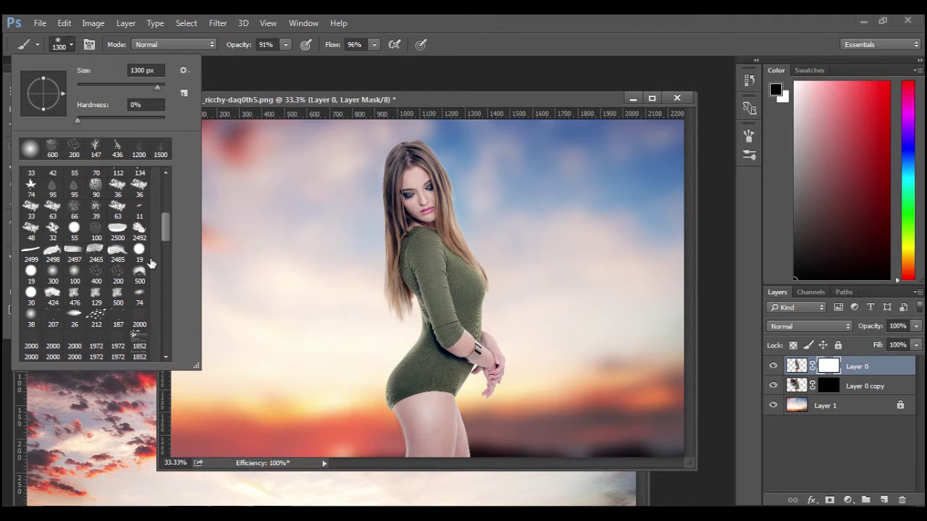
{"action": "left_click_drag", "start_coordinate": [165, 236], "coordinate": [166, 356]}
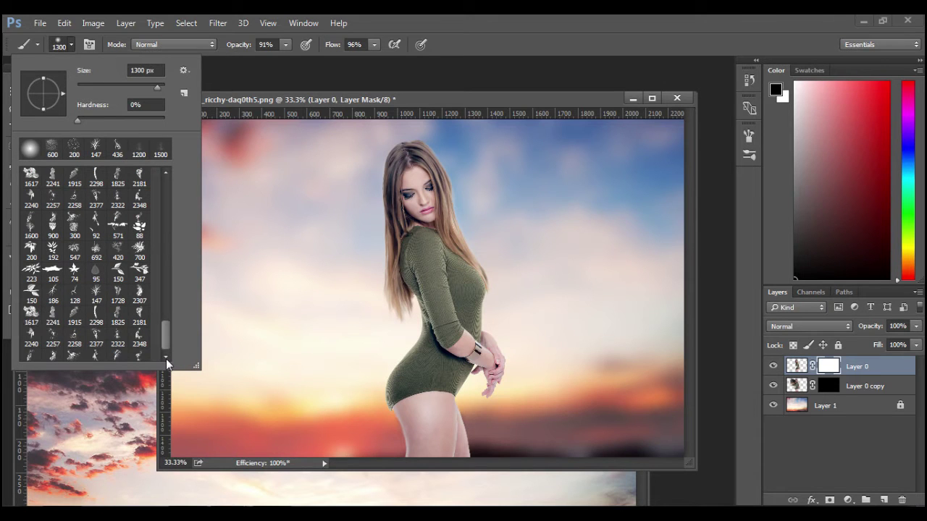
{"action": "left_click", "coordinate": [166, 358]}
{"action": "left_click", "coordinate": [31, 329]}
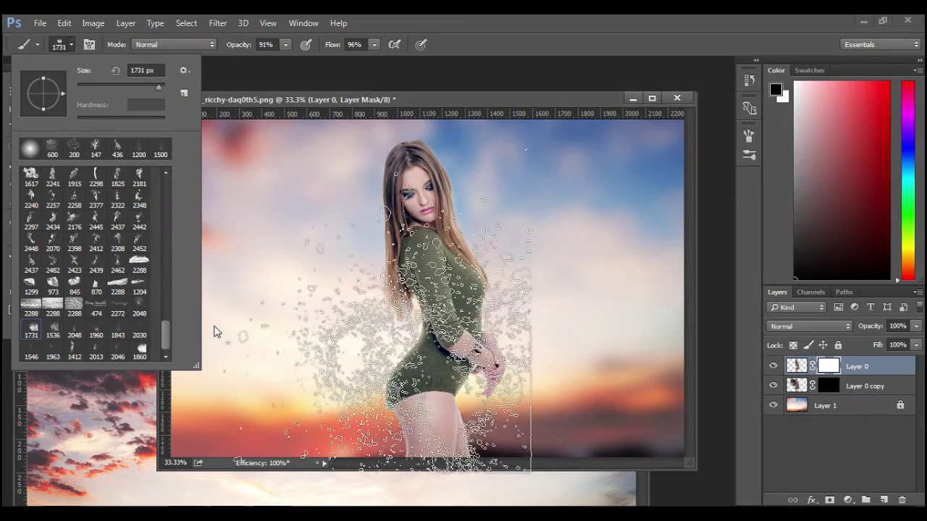
{"action": "left_click", "coordinate": [52, 329]}
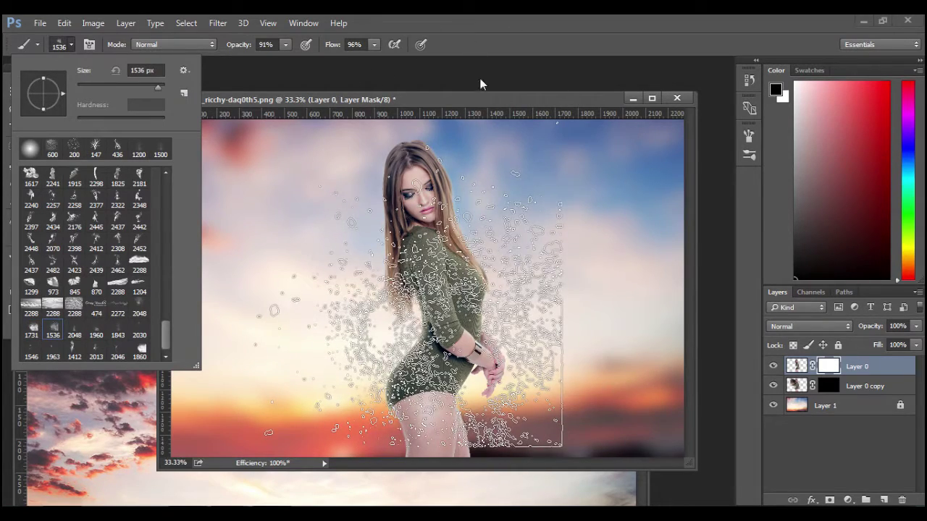
{"action": "left_click_drag", "start_coordinate": [157, 88], "coordinate": [150, 88]}
{"action": "key", "text": "Return"}
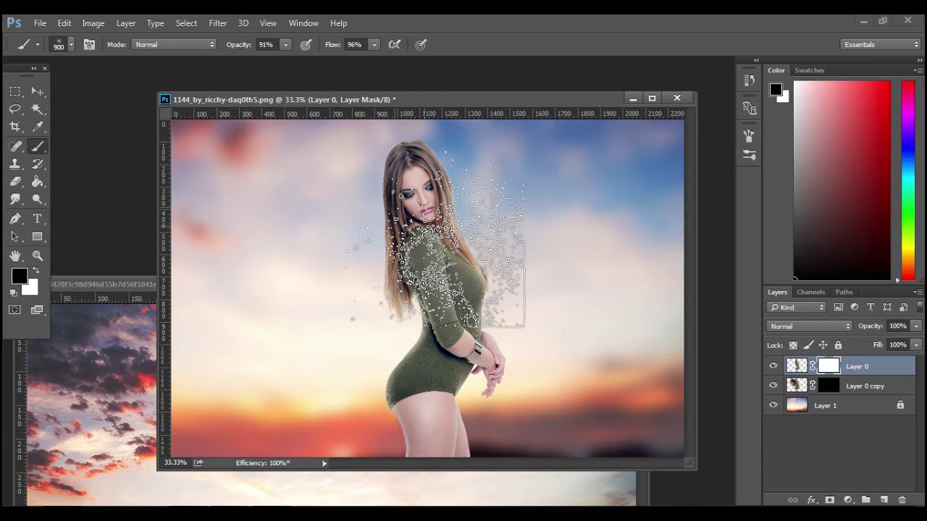
{"action": "key", "text": "bracketleft"}
{"action": "key", "text": "bracketleft"}
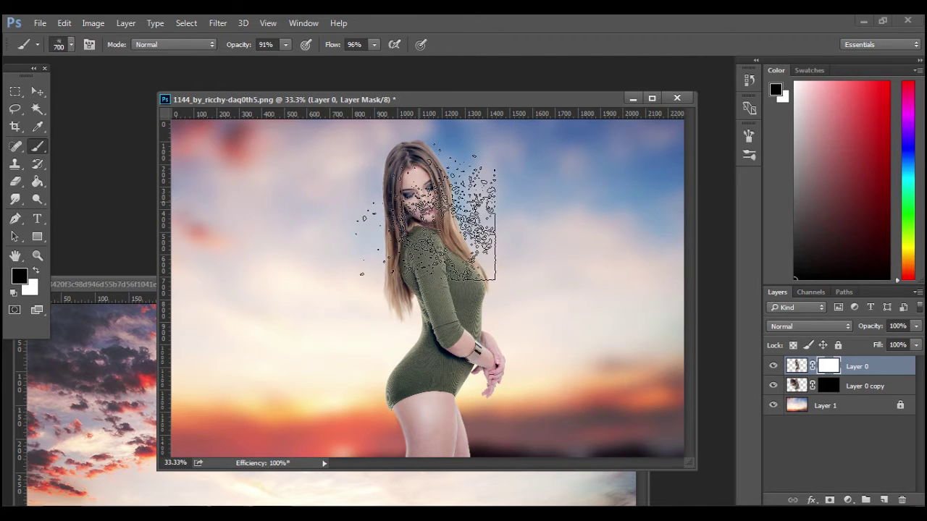
Step: Rotate the splatter tip to -174° at 735 px and paint black on Layer 0's mask to break up the hair behind the face
{"action": "left_click", "coordinate": [89, 45]}
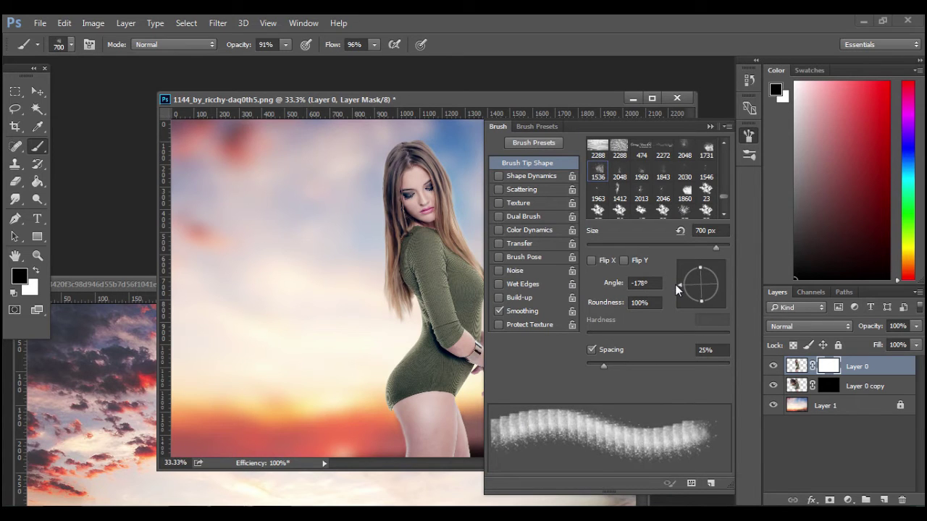
{"action": "left_click_drag", "start_coordinate": [675, 285], "coordinate": [679, 287]}
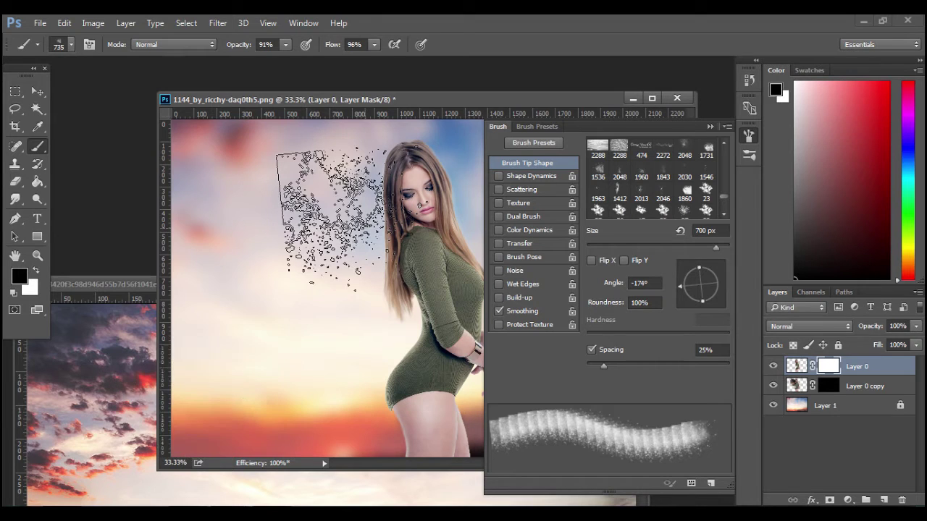
{"action": "left_click", "coordinate": [329, 215]}
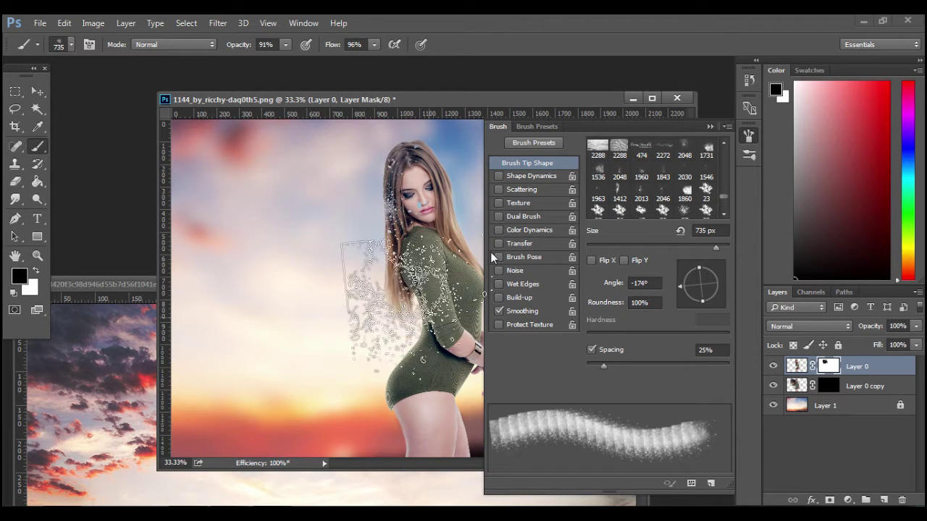
{"action": "left_click", "coordinate": [750, 137]}
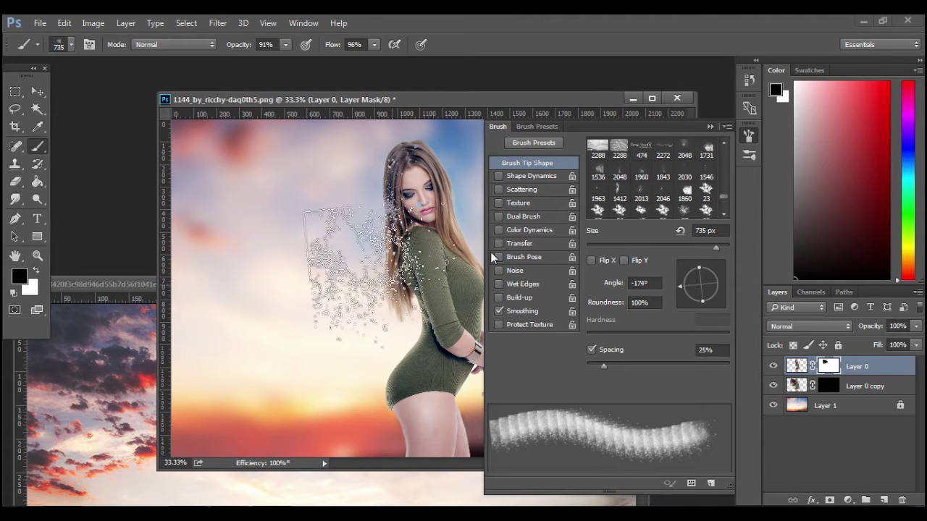
{"action": "left_click", "coordinate": [324, 254]}
{"action": "left_click", "coordinate": [322, 265]}
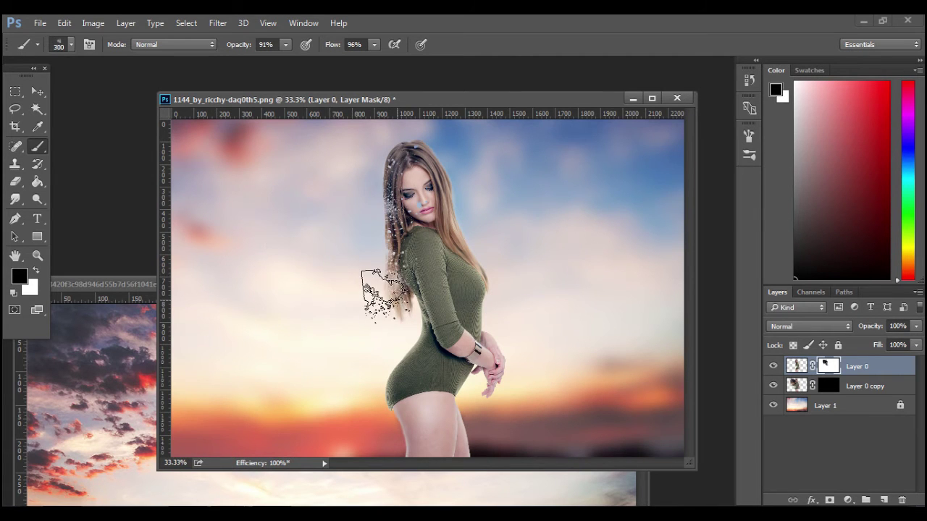
Step: Dissolve the hair tips and the back edge of the dress on Layer 0's mask, shrinking the splatter brush from 300 to 175 px
{"action": "left_click", "coordinate": [397, 303]}
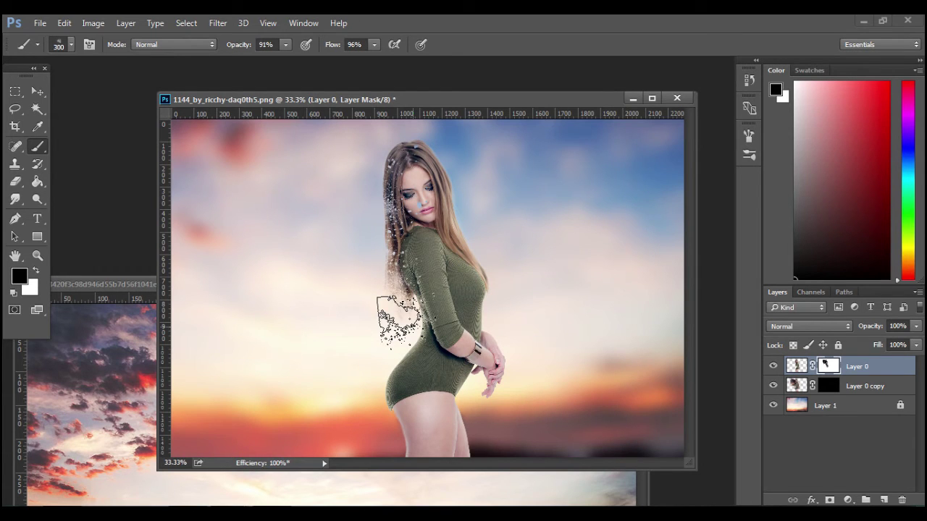
{"action": "key", "text": "bracketleft"}
{"action": "key", "text": "bracketleft"}
{"action": "key", "text": "bracketleft"}
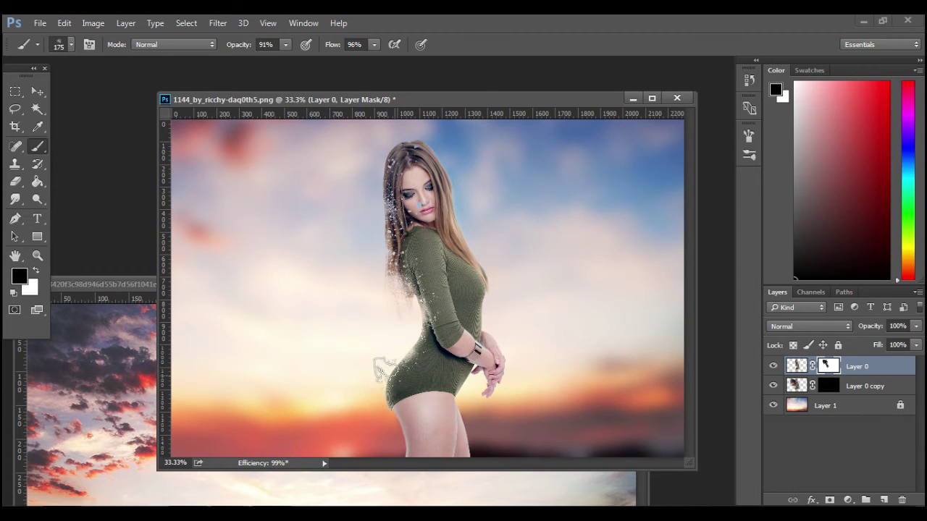
{"action": "key", "text": "bracketright"}
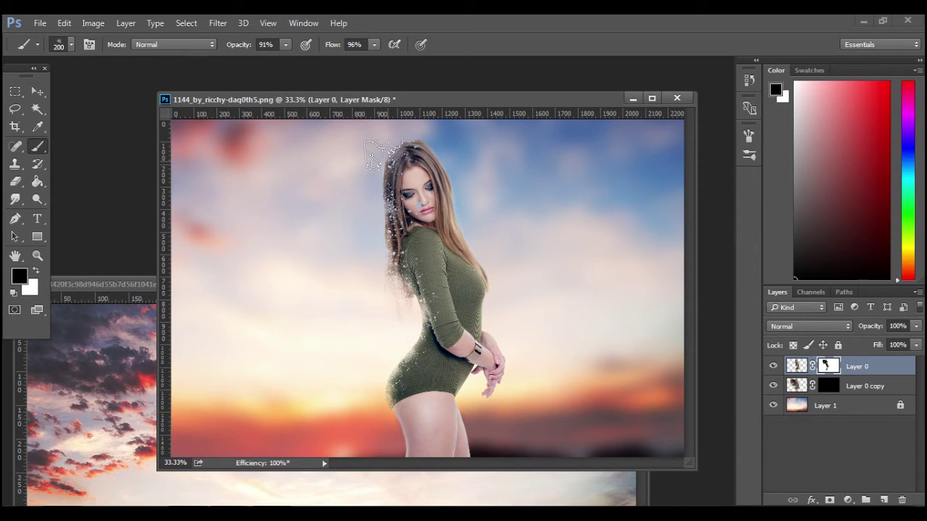
Step: Stamp the 200 px splatter brush on Layer 0's mask around the back of the woman's head
{"action": "left_click", "coordinate": [378, 157]}
{"action": "left_click", "coordinate": [384, 154]}
{"action": "left_click", "coordinate": [371, 176]}
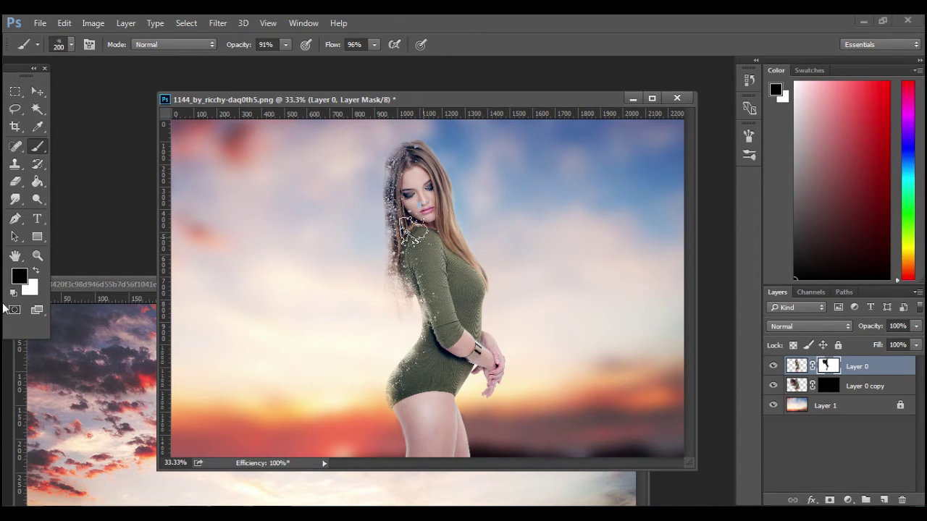
Step: Remove the stray specks over the woman's face on Layer 0's mask with a soft 175 px Eraser at 40% opacity
{"action": "left_click", "coordinate": [15, 181]}
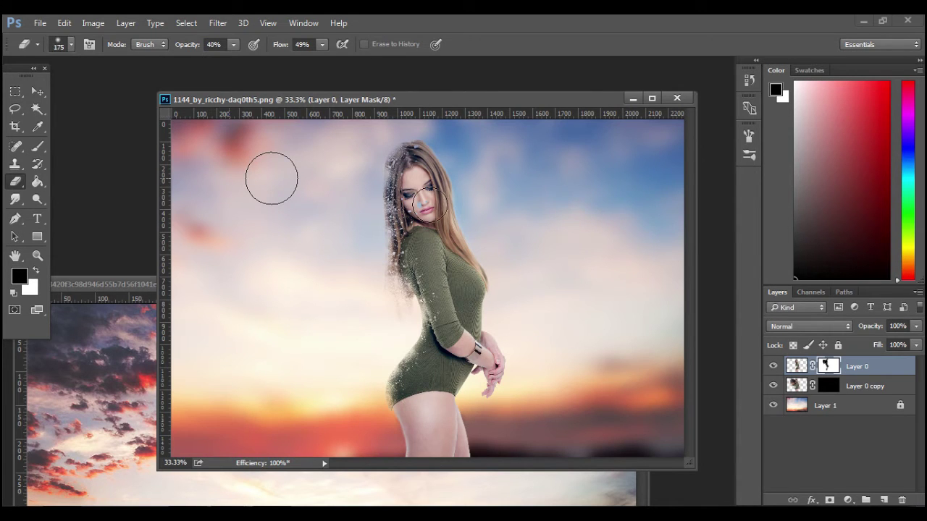
{"action": "key", "text": "bracketleft"}
{"action": "key", "text": "bracketleft"}
{"action": "key", "text": "bracketleft"}
Step: Activate the black mask of Layer 0 copy and make white (ffffff) the foreground colour
{"action": "left_click", "coordinate": [827, 387]}
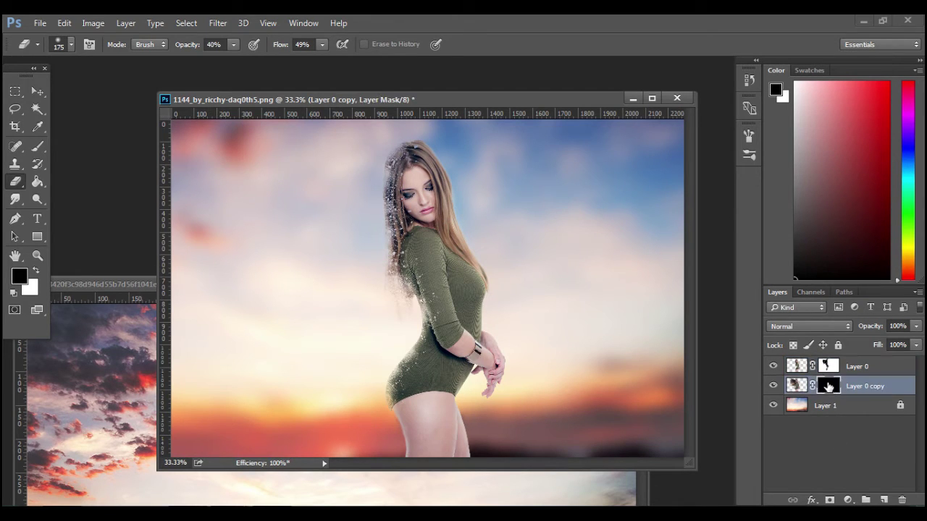
{"action": "left_click", "coordinate": [42, 271]}
{"action": "left_click", "coordinate": [20, 276]}
{"action": "key", "text": "Return"}
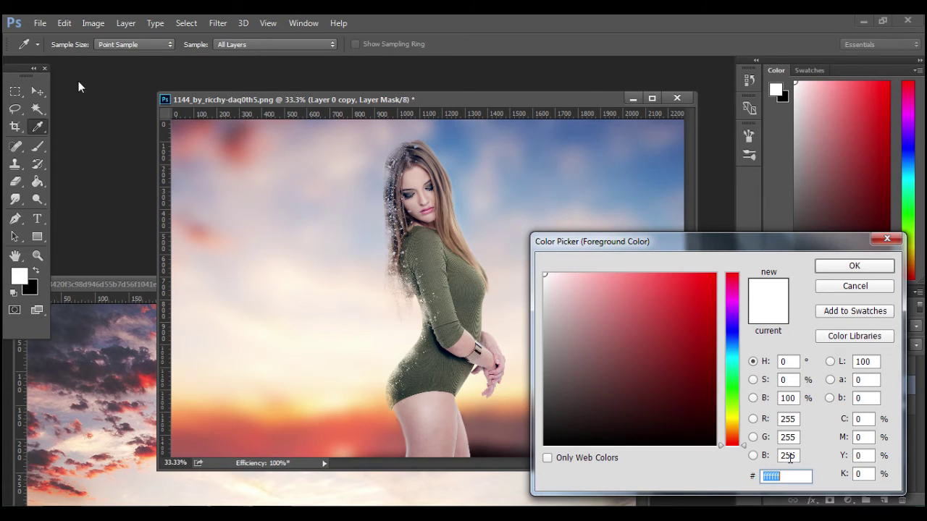
Step: Return to the Brush tool and pick the recently used 300 px splatter tip
{"action": "key", "text": "e"}
{"action": "left_click", "coordinate": [68, 50]}
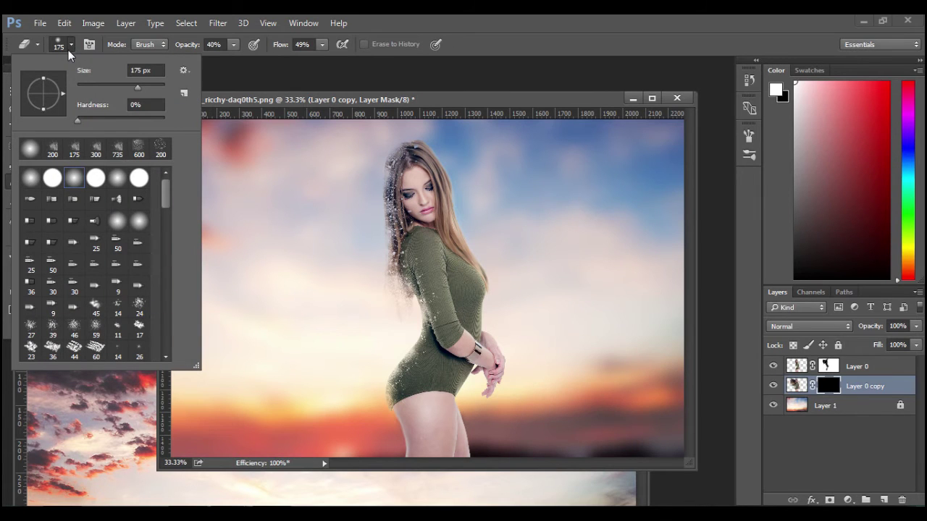
{"action": "key", "text": "b"}
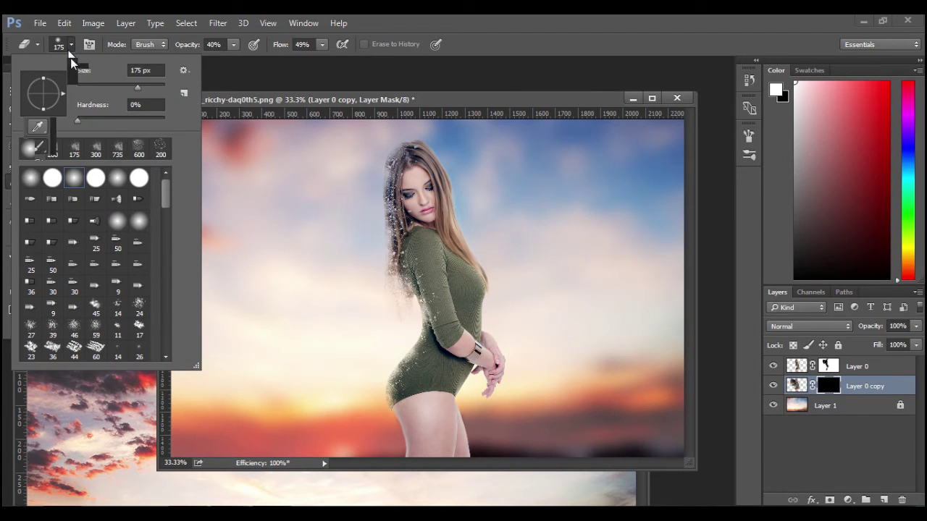
{"action": "left_click", "coordinate": [72, 45]}
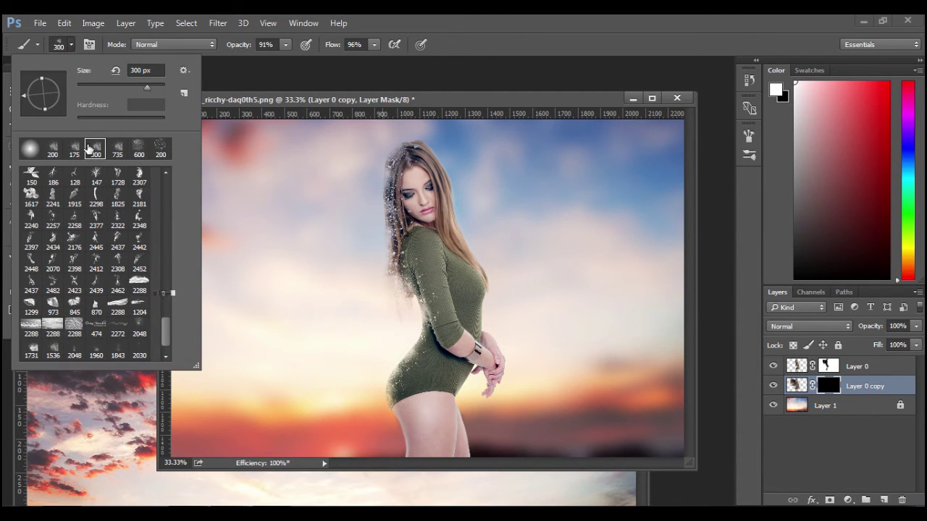
{"action": "left_click", "coordinate": [357, 196]}
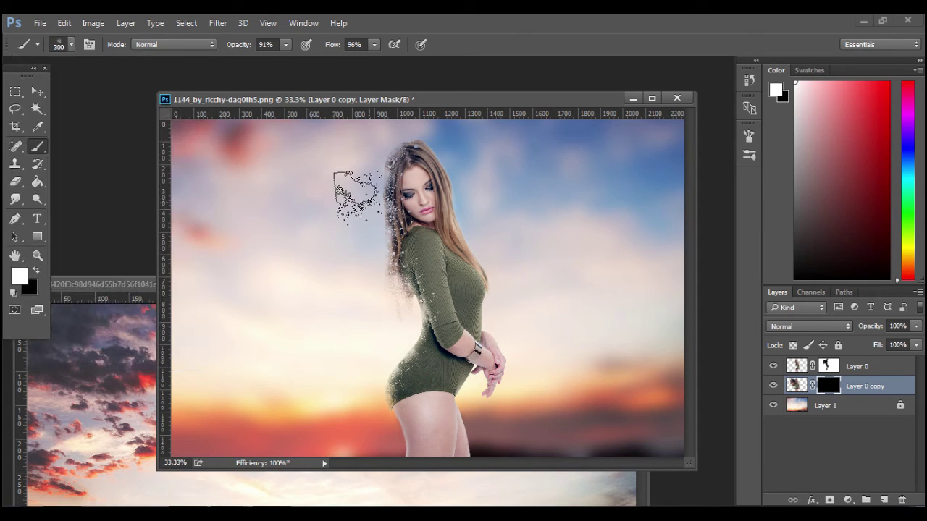
Step: Rotate the splatter tip to -2° and paint white on Layer 0 copy's mask to reveal particles behind the head
{"action": "left_click", "coordinate": [89, 45]}
{"action": "key", "text": "F5"}
{"action": "key", "text": "F5"}
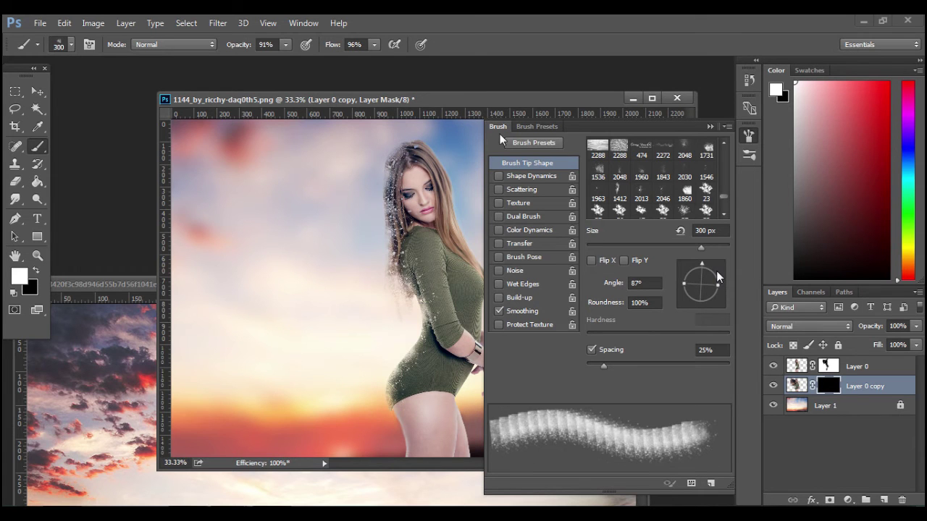
{"action": "left_click_drag", "start_coordinate": [716, 271], "coordinate": [725, 283]}
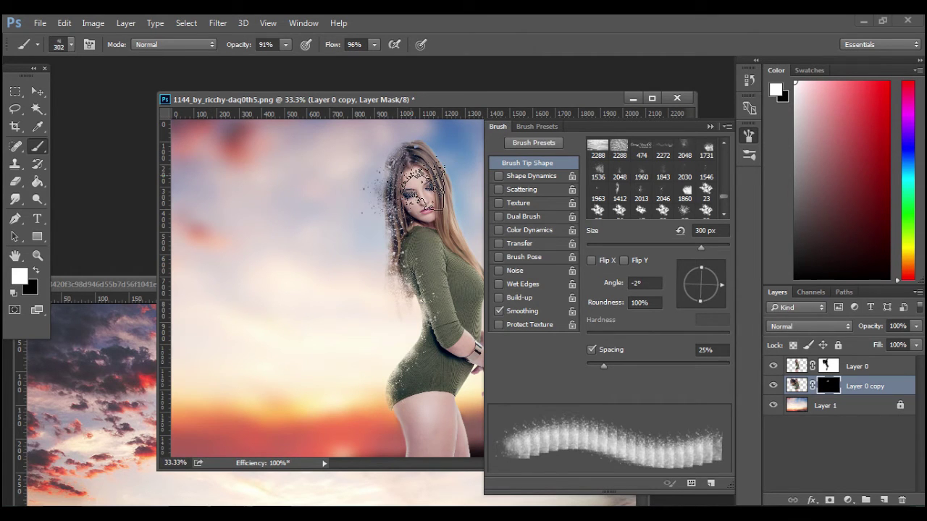
Step: Reveal more particles along the hair, back and dress on Layer 0 copy's mask, using the tip at 600 px, plus 501 px at -22°
{"action": "key", "text": "bracketright"}
{"action": "key", "text": "bracketright"}
{"action": "key", "text": "bracketright"}
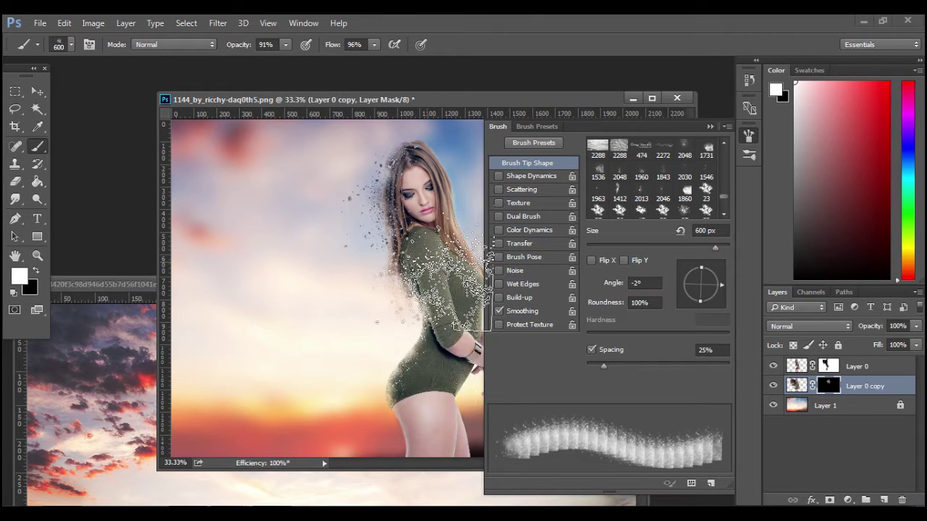
{"action": "left_click_drag", "start_coordinate": [720, 286], "coordinate": [719, 290]}
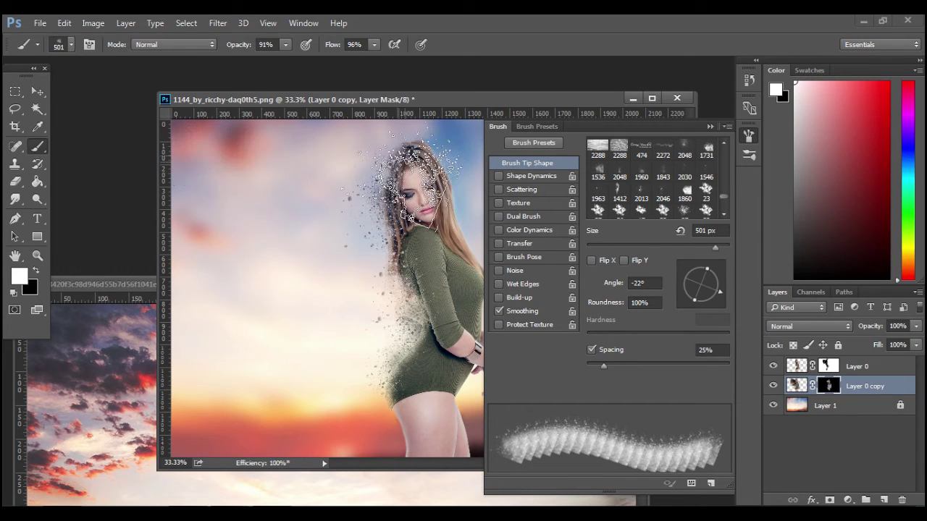
{"action": "left_click_drag", "start_coordinate": [427, 181], "coordinate": [403, 185]}
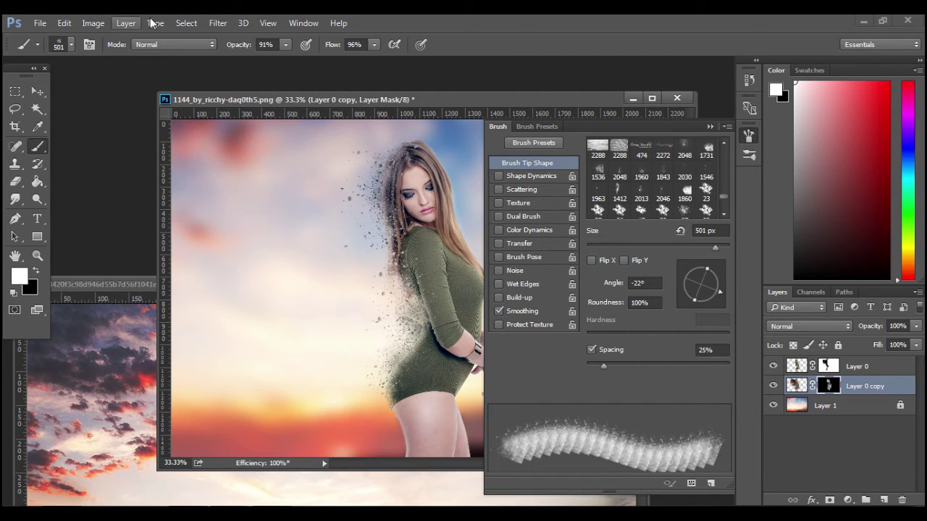
Step: Try the 1731 px splatter tip over the dress on Layer 0 copy's mask, and undo that dab
{"action": "left_click", "coordinate": [72, 46]}
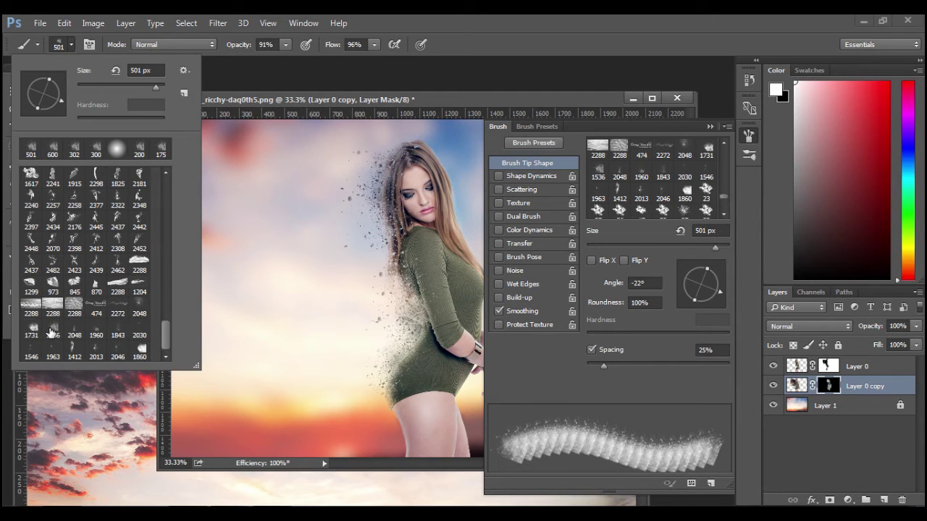
{"action": "left_click", "coordinate": [51, 330]}
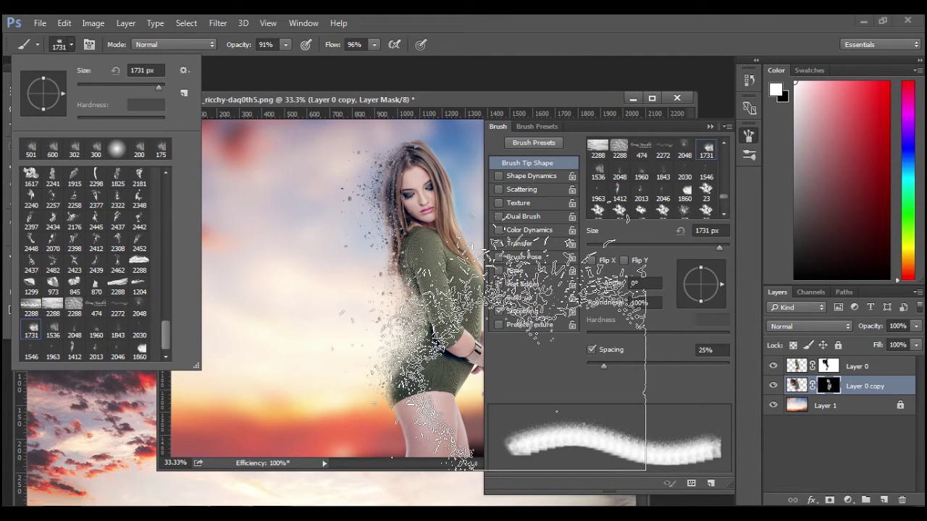
{"action": "left_click", "coordinate": [437, 343]}
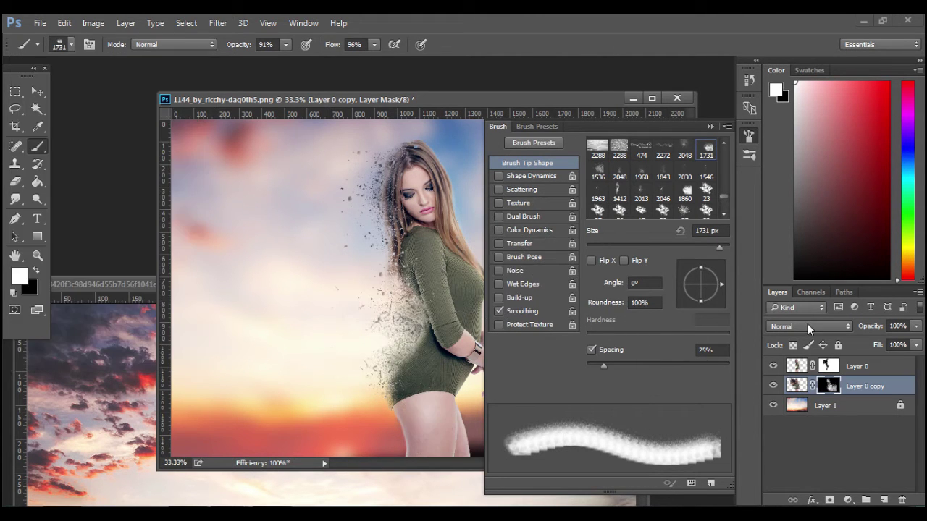
{"action": "key", "text": "ctrl+z"}
Step: Choose the 2048 px splatter tip and reduce its size to 1100 px
{"action": "left_click", "coordinate": [70, 44]}
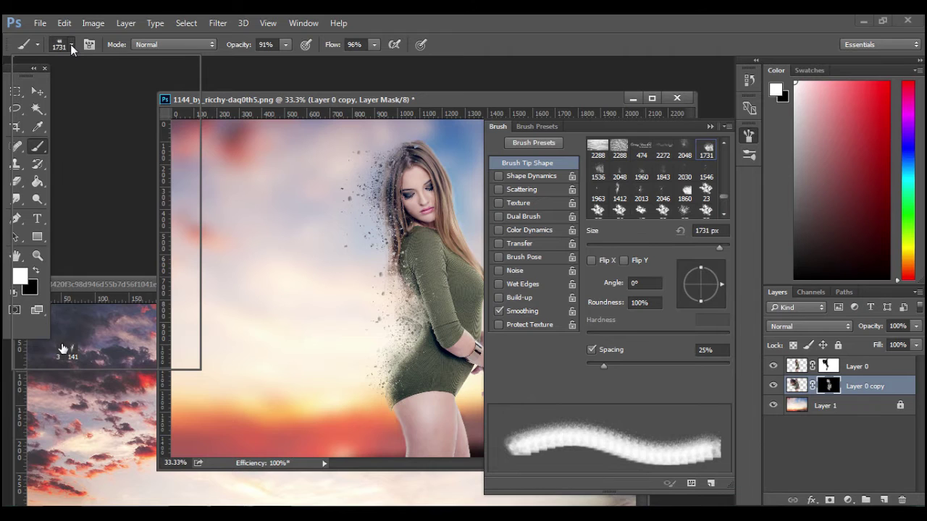
{"action": "left_click", "coordinate": [70, 44]}
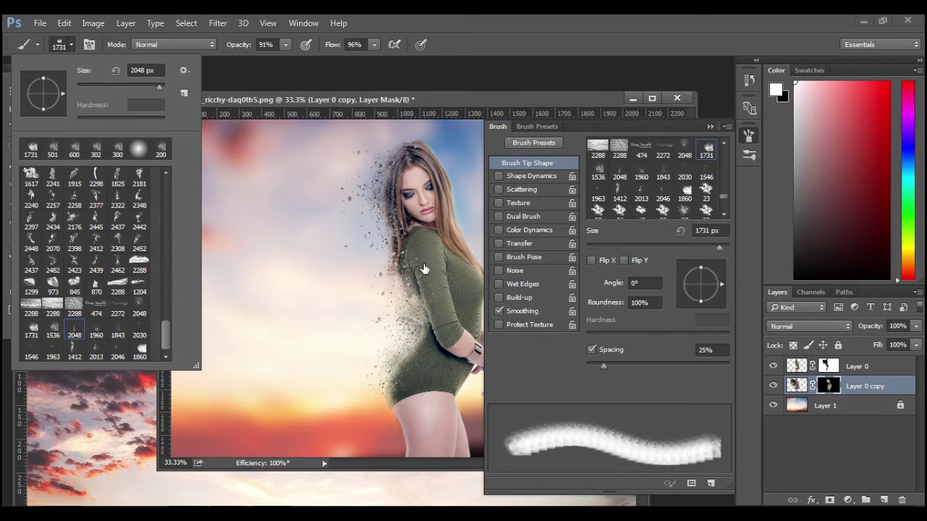
{"action": "key", "text": "Return"}
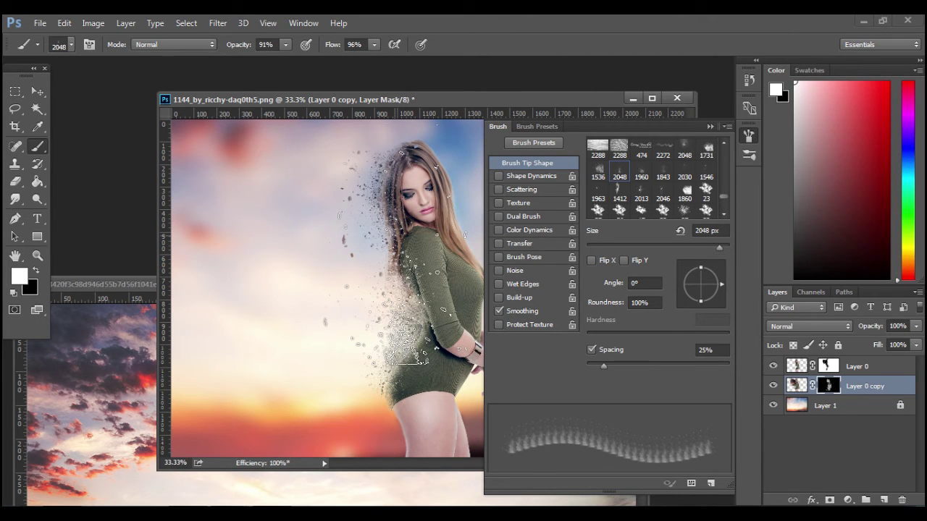
{"action": "key", "text": "["}
{"action": "key", "text": "["}
{"action": "key", "text": "["}
{"action": "key", "text": "["}
{"action": "key", "text": "["}
{"action": "key", "text": "["}
{"action": "key", "text": "["}
{"action": "key", "text": "["}
{"action": "key", "text": "["}
{"action": "key", "text": "["}
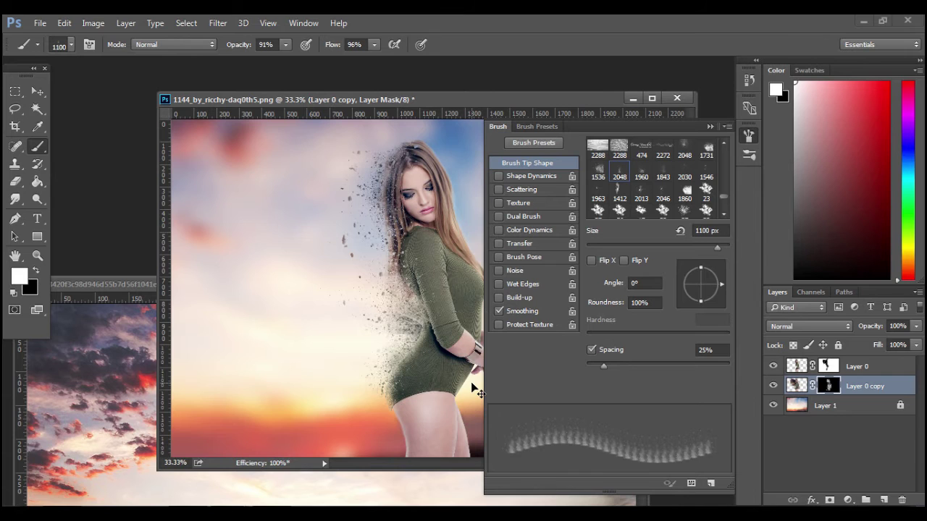
Step: Rotate the tip to 81°, size it to 1161 px and paint particles behind her back on Layer 0 copy's mask
{"action": "left_click_drag", "start_coordinate": [719, 289], "coordinate": [703, 273]}
{"action": "left_click", "coordinate": [703, 273]}
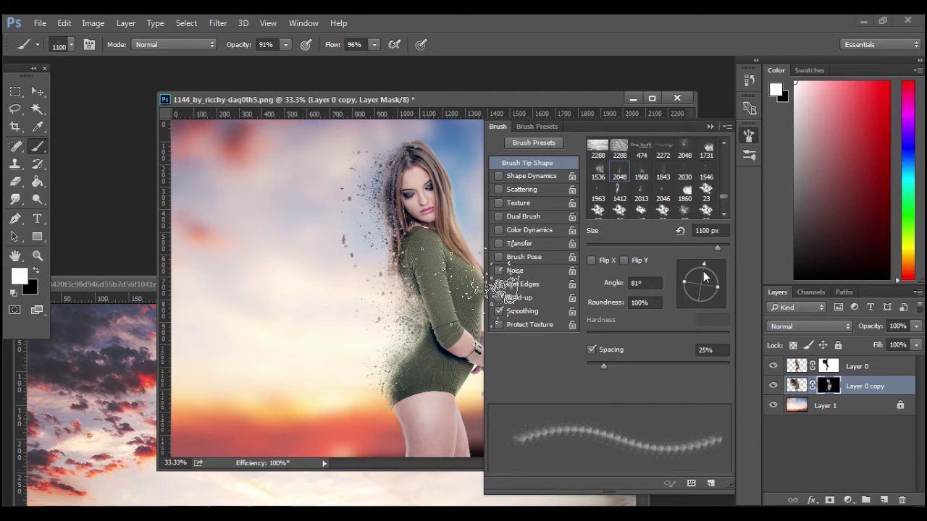
{"action": "right_click", "coordinate": [391, 263], "text": "alt"}
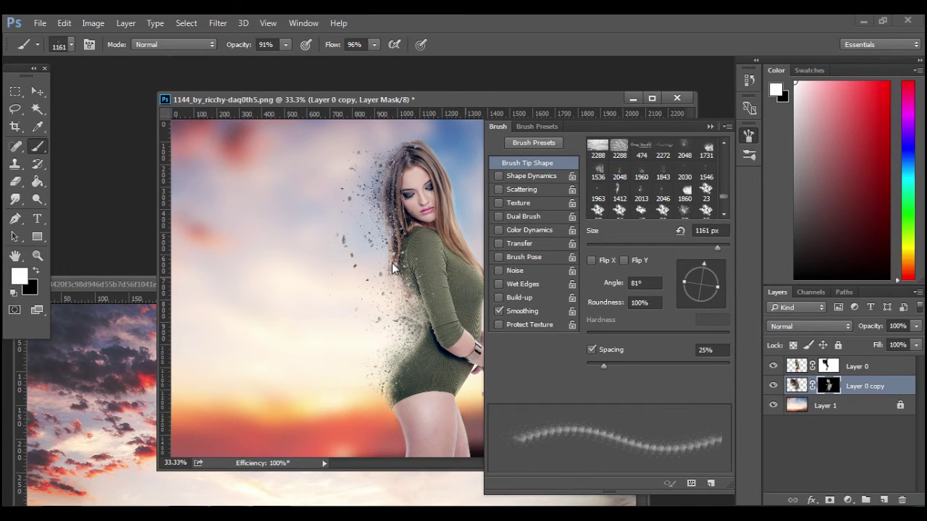
{"action": "left_click", "coordinate": [392, 267]}
{"action": "key", "text": "F5"}
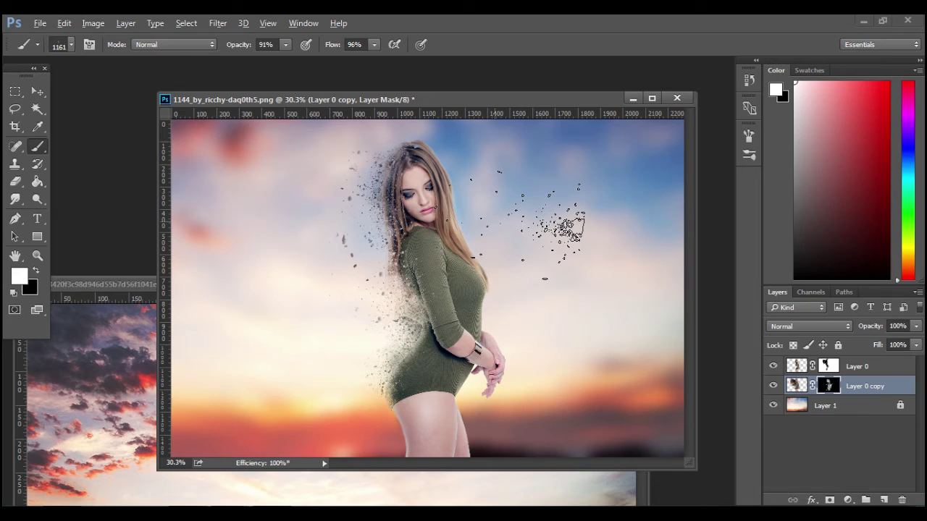
{"action": "scroll", "coordinate": [495, 221], "scroll_direction": "up", "scroll_amount": 1}
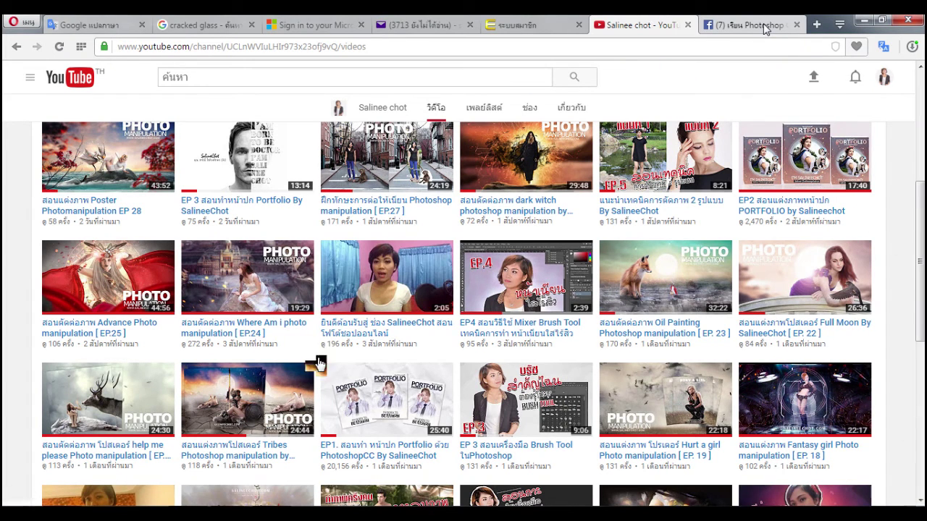
Step: Look at the splatter portrait example in the Facebook group in the browser, and return to Photoshop
{"action": "left_click", "coordinate": [764, 29]}
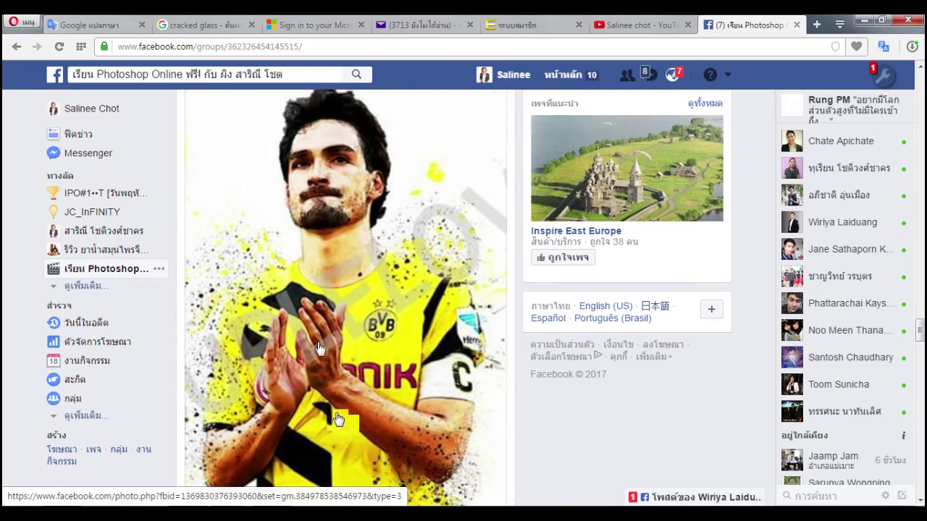
{"action": "left_click", "coordinate": [863, 21]}
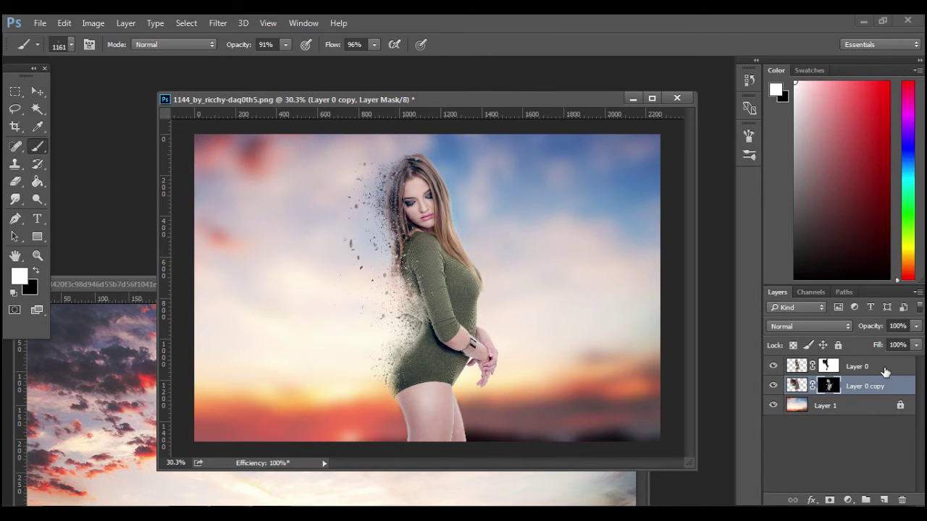
Step: Group Layer 0 and Layer 0 copy together
{"action": "left_click", "coordinate": [868, 381]}
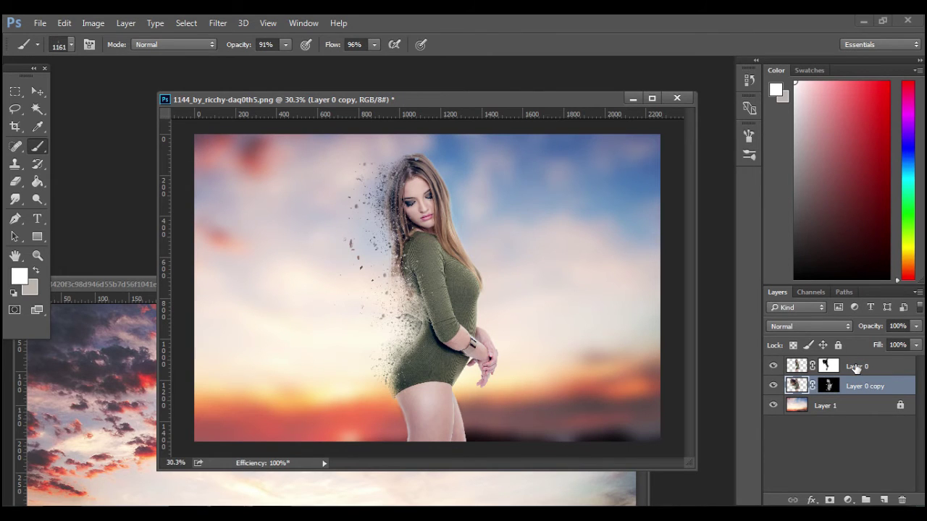
{"action": "left_click", "coordinate": [856, 367], "text": "shift"}
{"action": "key", "text": "ctrl+g"}
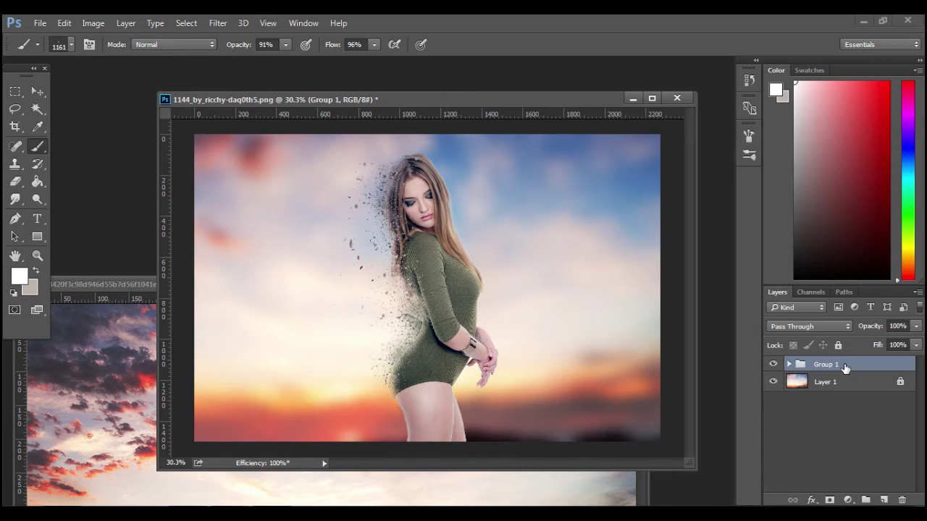
Step: Add a Hue/Saturation adjustment above Group 1, clip it to the group and set Saturation to +38
{"action": "left_click", "coordinate": [847, 500]}
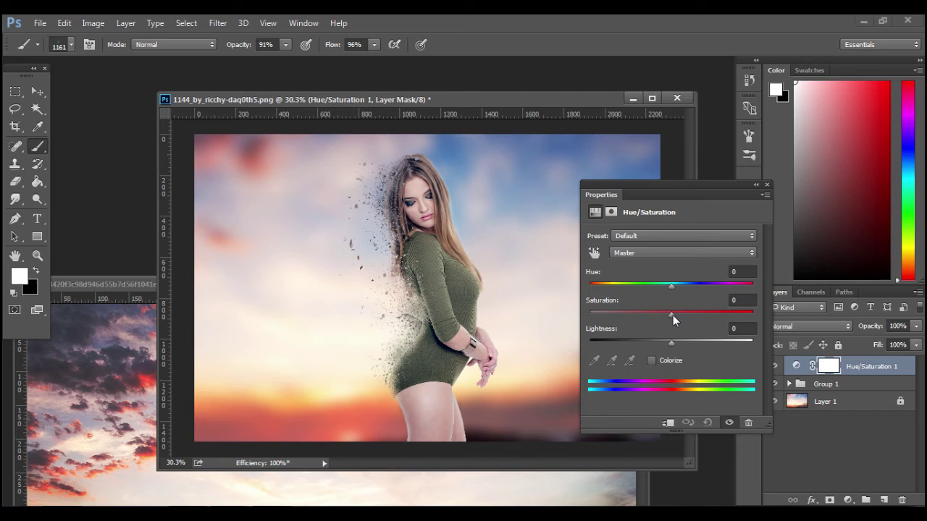
{"action": "left_click_drag", "start_coordinate": [673, 315], "coordinate": [688, 312]}
{"action": "left_click", "coordinate": [667, 423]}
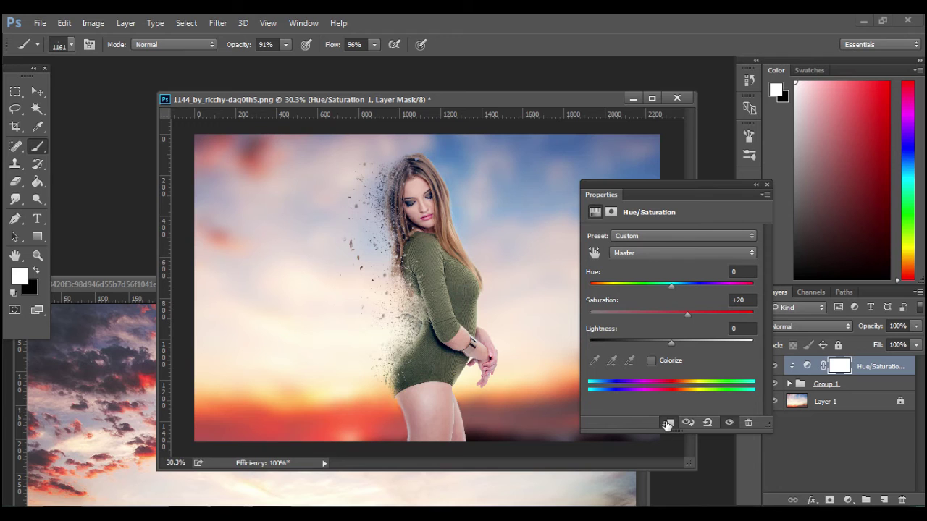
{"action": "left_click_drag", "start_coordinate": [688, 316], "coordinate": [708, 319]}
{"action": "left_click_drag", "start_coordinate": [700, 320], "coordinate": [703, 319]}
{"action": "left_click", "coordinate": [862, 374]}
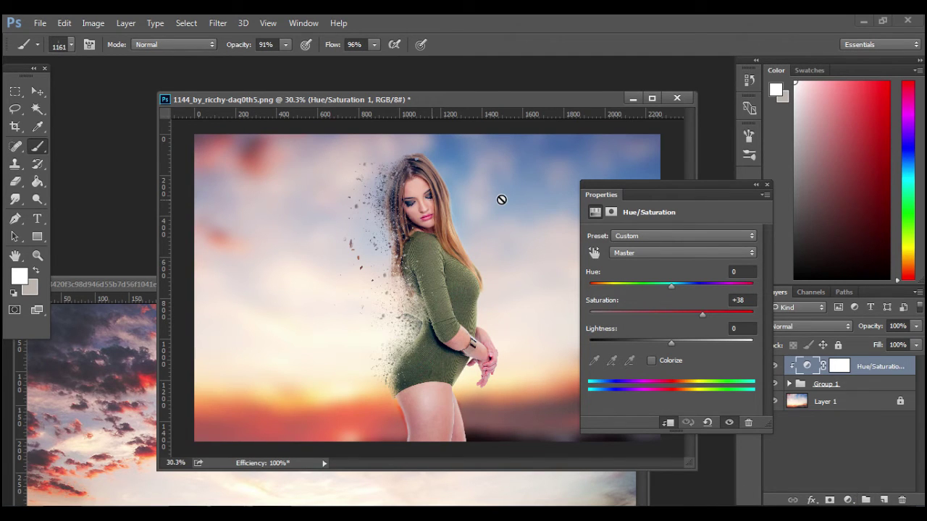
Step: Add a Brightness/Contrast adjustment on top of the layer stack and set Brightness to -31
{"action": "left_click", "coordinate": [848, 500]}
{"action": "left_click", "coordinate": [842, 262]}
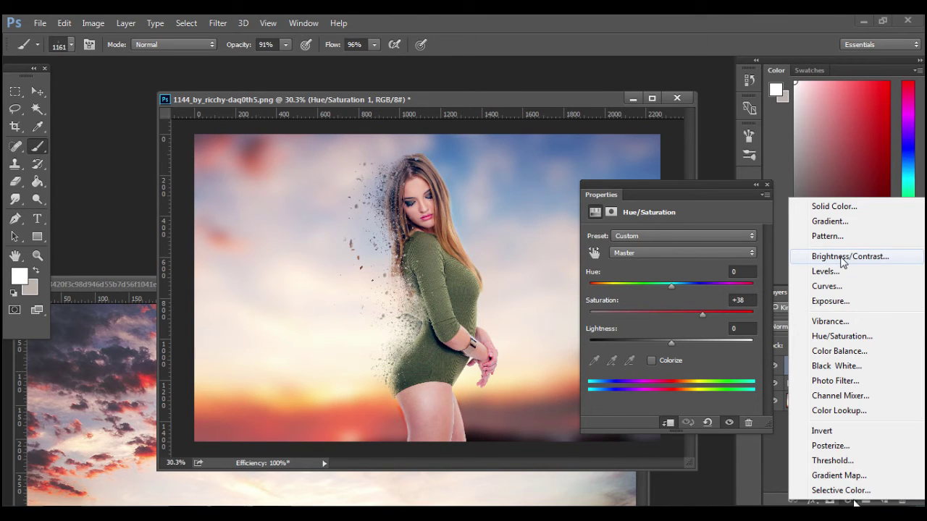
{"action": "left_click", "coordinate": [851, 501]}
{"action": "left_click", "coordinate": [847, 500]}
{"action": "left_click", "coordinate": [847, 259]}
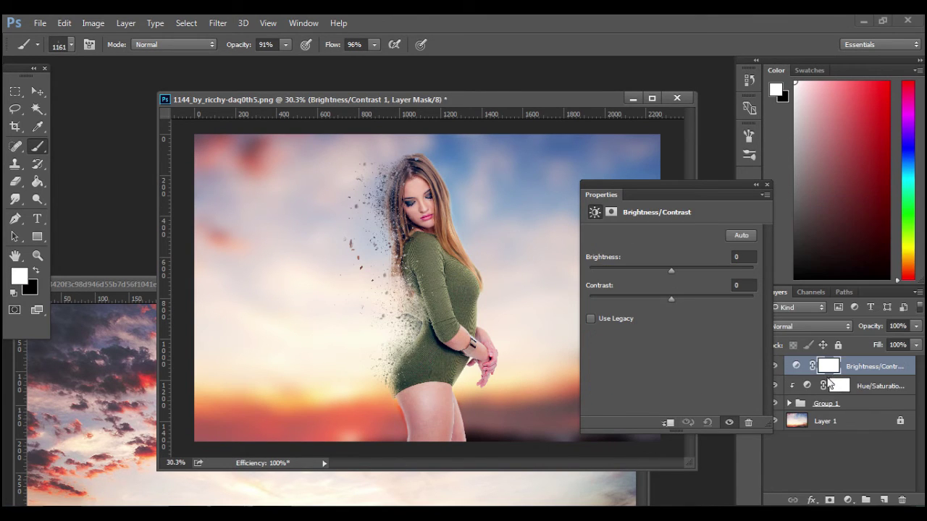
{"action": "mouse_move", "coordinate": [647, 268]}
{"action": "left_mouse_down"}
{"action": "mouse_move", "coordinate": [656, 281]}
{"action": "mouse_move", "coordinate": [654, 270]}
{"action": "left_mouse_up"}
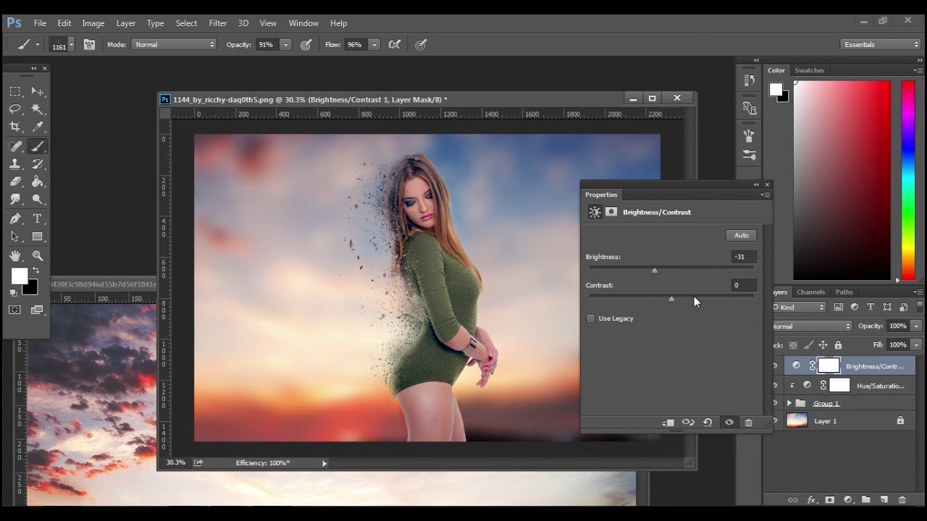
{"action": "left_click", "coordinate": [766, 184]}
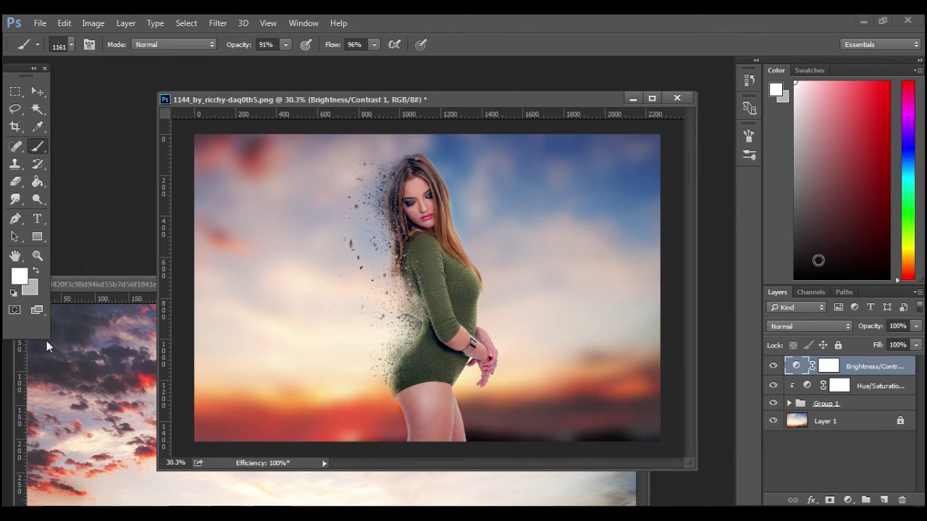
Step: Set the foreground colour to black
{"action": "left_click", "coordinate": [20, 276]}
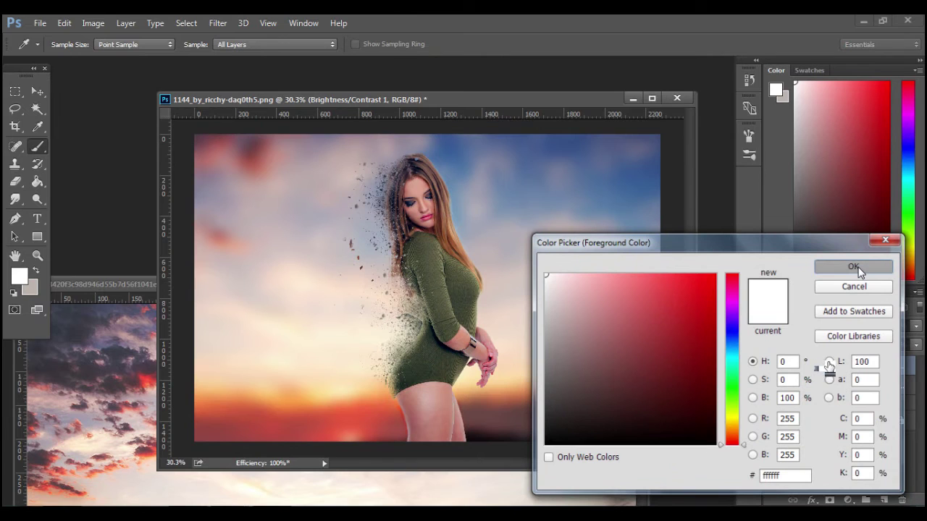
{"action": "left_click", "coordinate": [853, 267]}
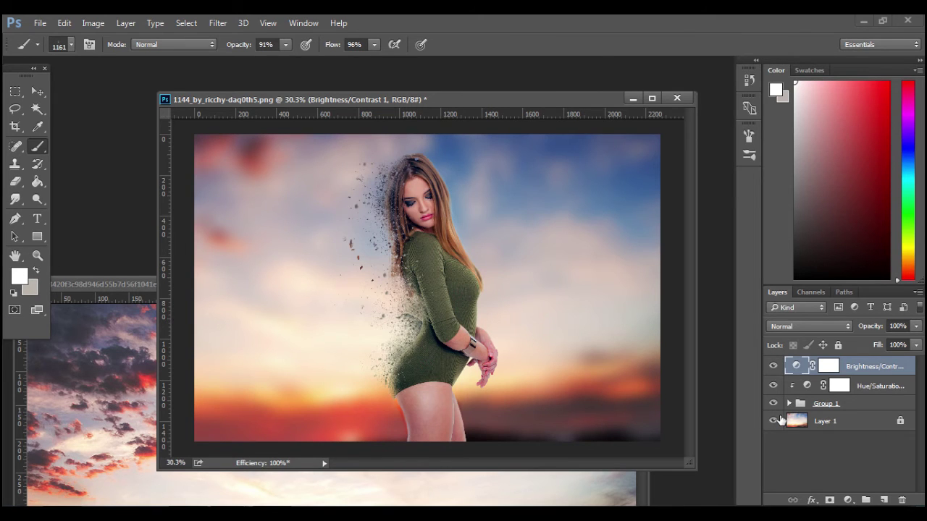
{"action": "key", "text": "i"}
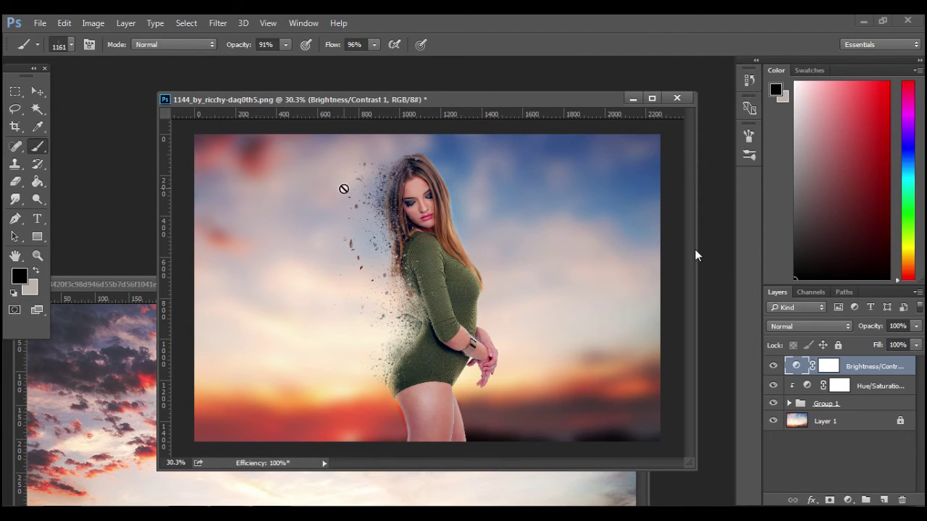
Step: Choose a soft round brush tip and activate the Brightness/Contrast layer's mask
{"action": "left_click", "coordinate": [52, 51]}
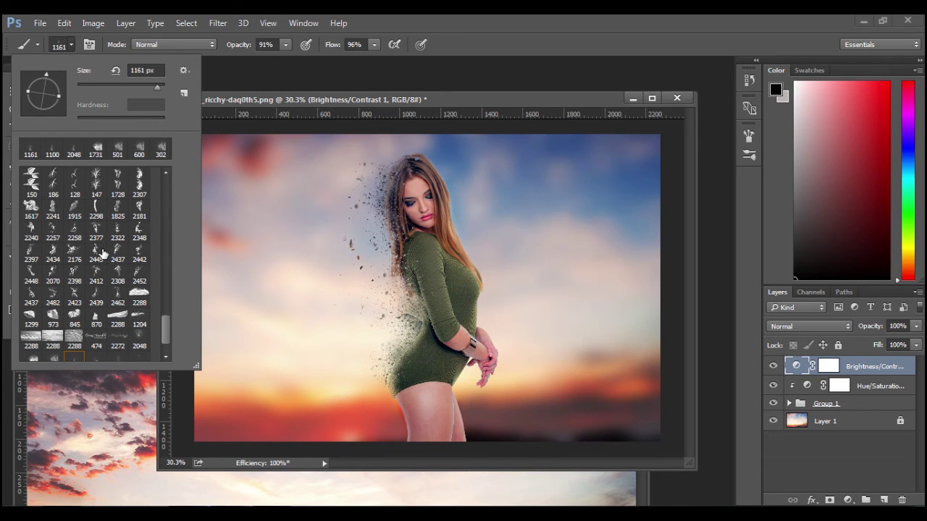
{"action": "left_click_drag", "start_coordinate": [165, 329], "coordinate": [164, 284]}
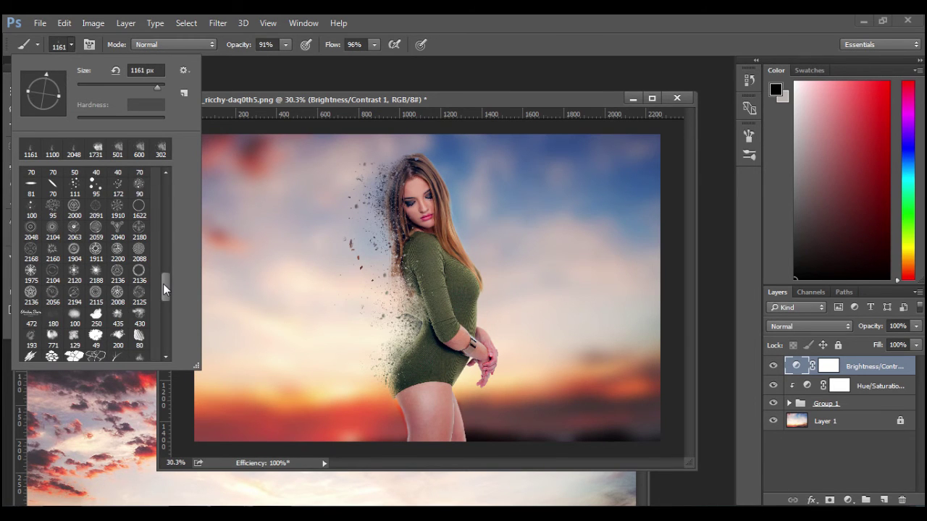
{"action": "left_click", "coordinate": [829, 366]}
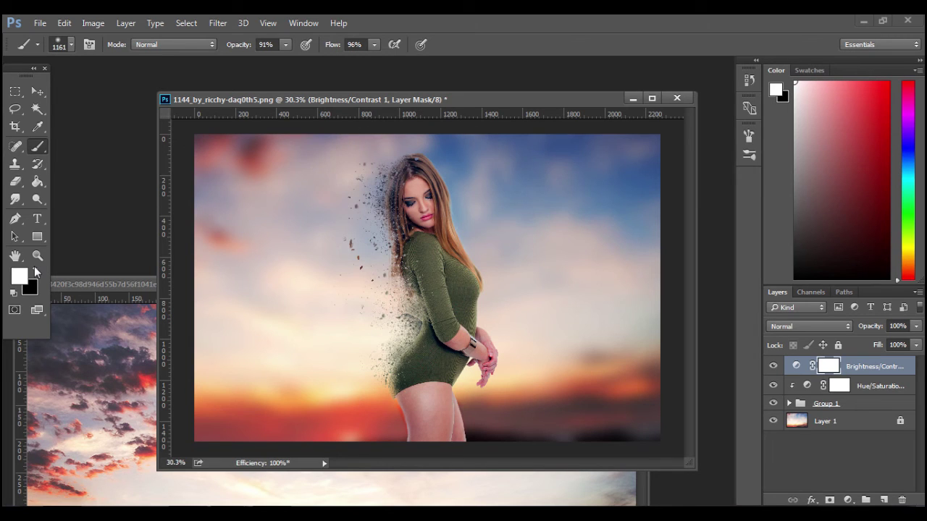
Step: Paint black around her head on the Brightness/Contrast mask with the tip reduced to 900 px, and compare with the adjustment hidden
{"action": "left_click", "coordinate": [419, 197]}
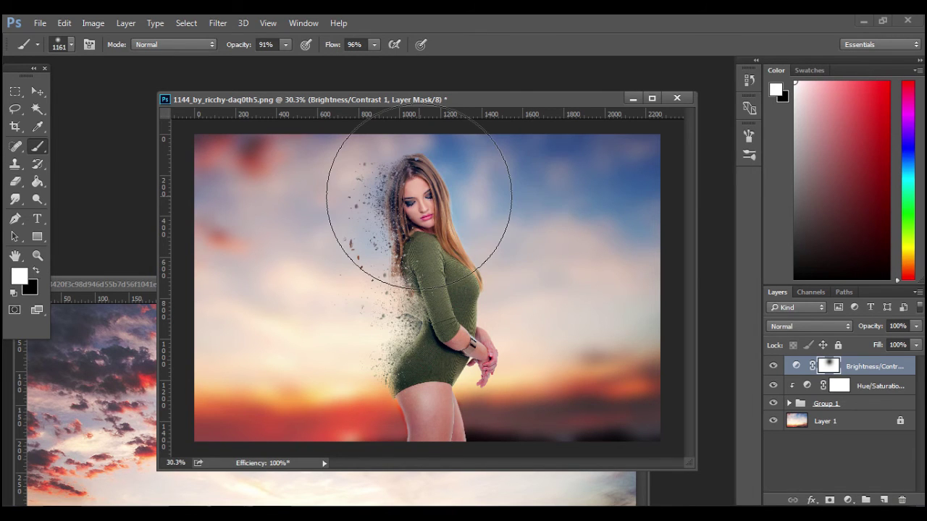
{"action": "key", "text": "x"}
{"action": "key", "text": "bracketleft"}
{"action": "key", "text": "bracketleft"}
{"action": "key", "text": "bracketleft"}
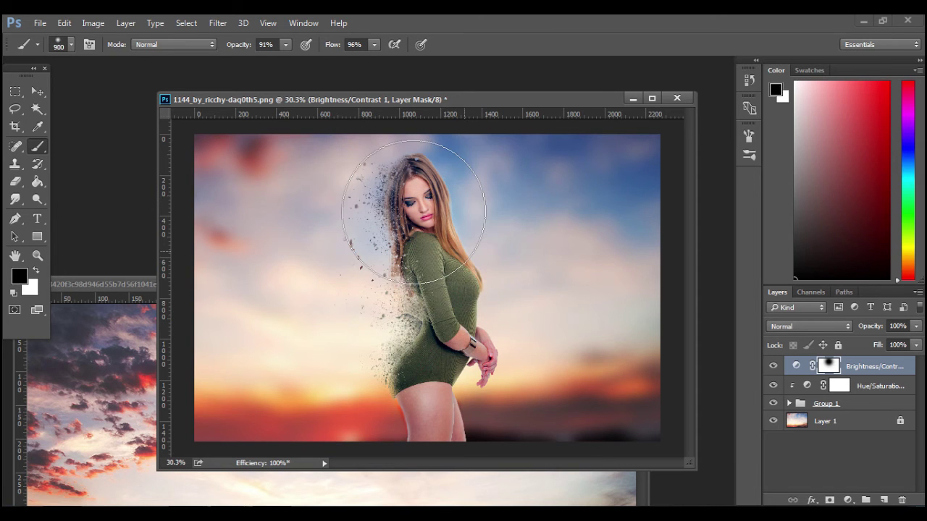
{"action": "left_click", "coordinate": [774, 365]}
{"action": "left_click", "coordinate": [774, 366]}
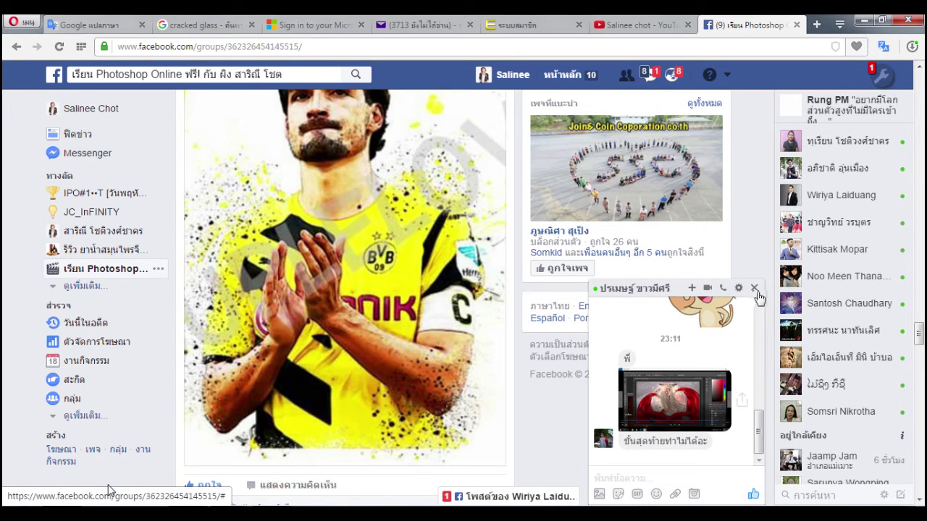
Step: Close the Facebook chat in the browser, open the fan page and examine its pinned post about the free Photoshop group
{"action": "left_click", "coordinate": [754, 287]}
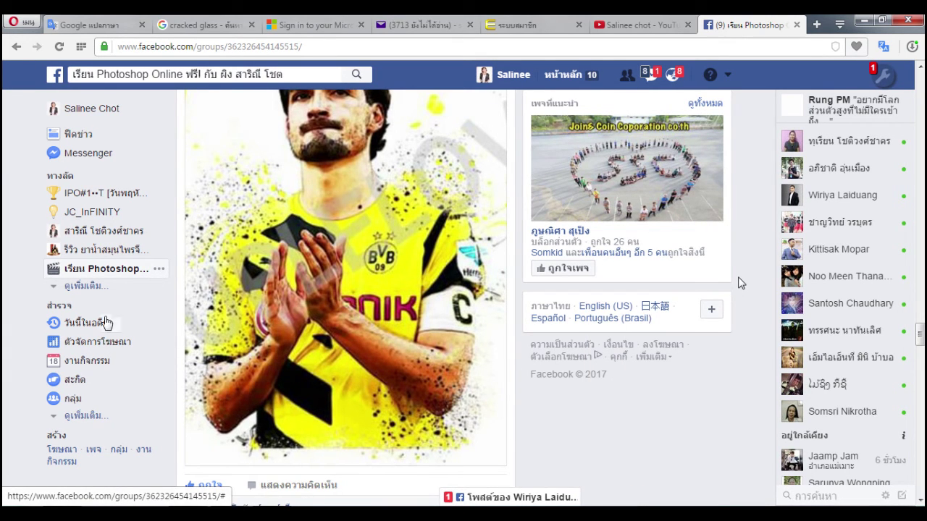
{"action": "scroll", "coordinate": [96, 285], "scroll_direction": "up", "scroll_amount": 2}
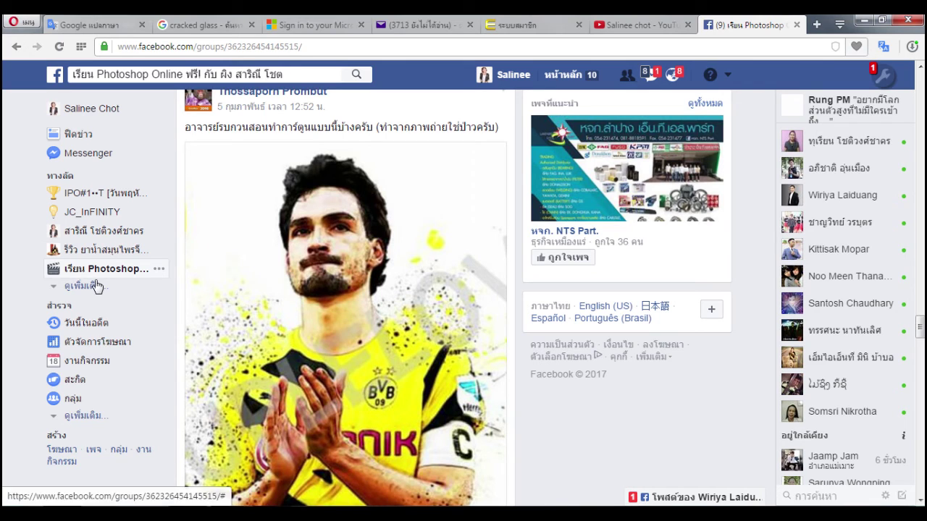
{"action": "left_click", "coordinate": [96, 286]}
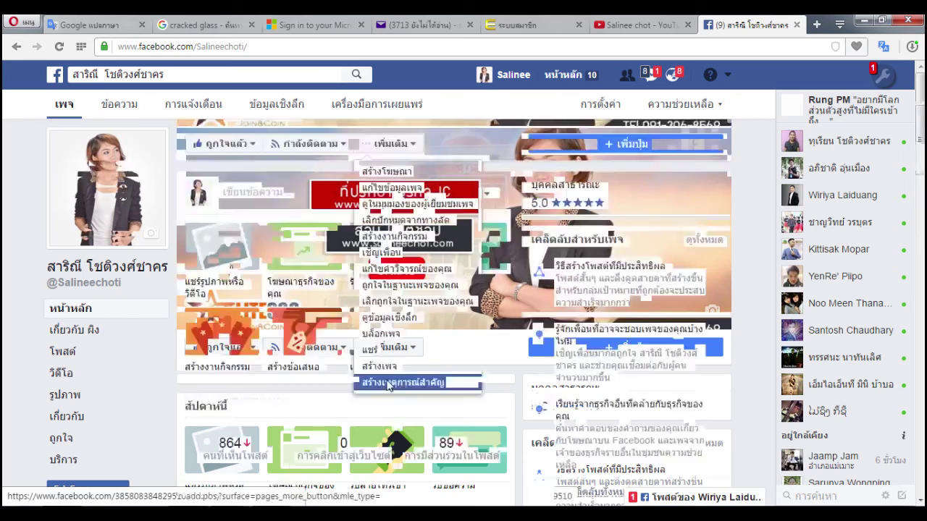
{"action": "scroll", "coordinate": [386, 371], "scroll_direction": "down", "scroll_amount": 5}
{"action": "scroll", "coordinate": [352, 268], "scroll_direction": "down", "scroll_amount": 3}
{"action": "scroll", "coordinate": [331, 263], "scroll_direction": "up", "scroll_amount": 3}
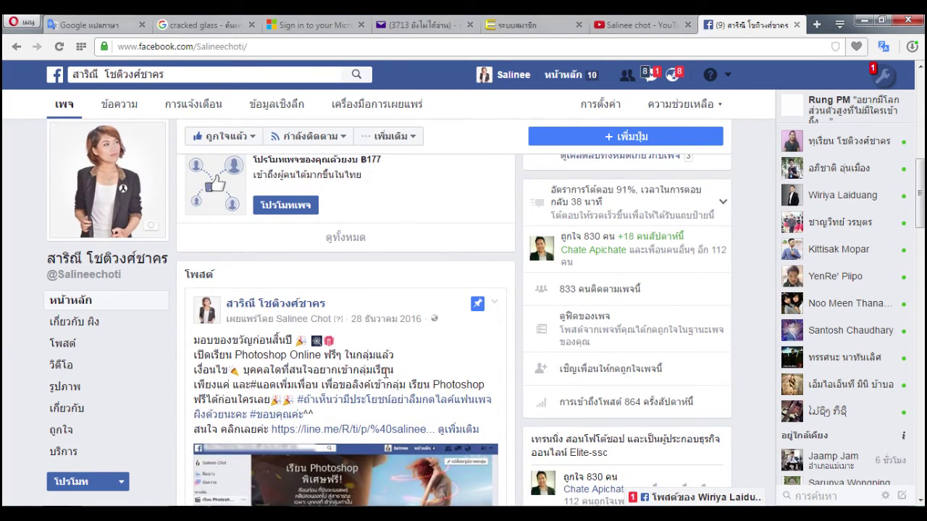
{"action": "scroll", "coordinate": [435, 304], "scroll_direction": "down", "scroll_amount": 2}
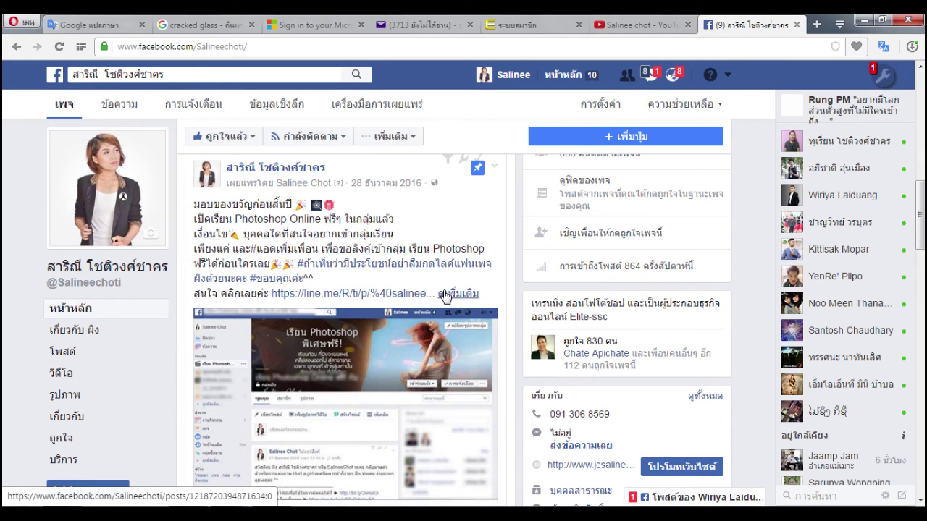
{"action": "left_click", "coordinate": [445, 296]}
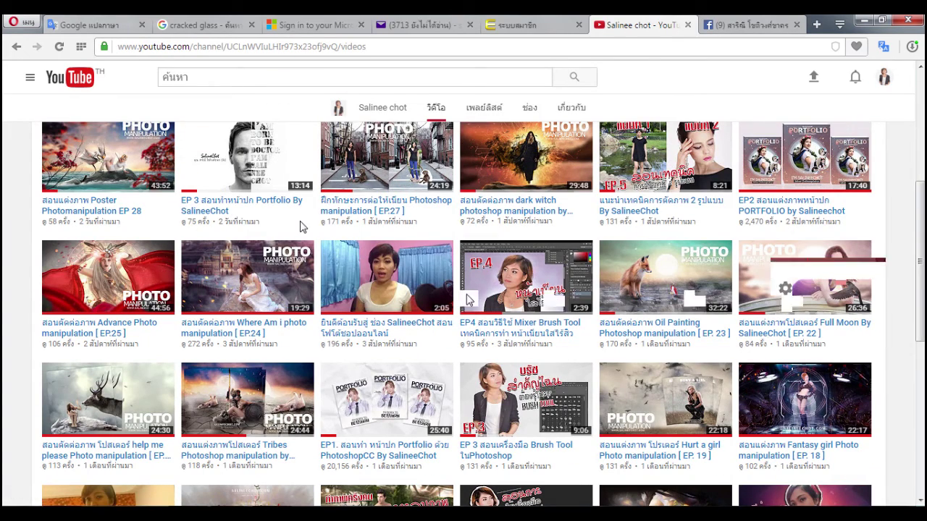
Step: Look over the YouTube channel's header and its list of uploaded videos
{"action": "scroll", "coordinate": [493, 312], "scroll_direction": "up", "scroll_amount": 4}
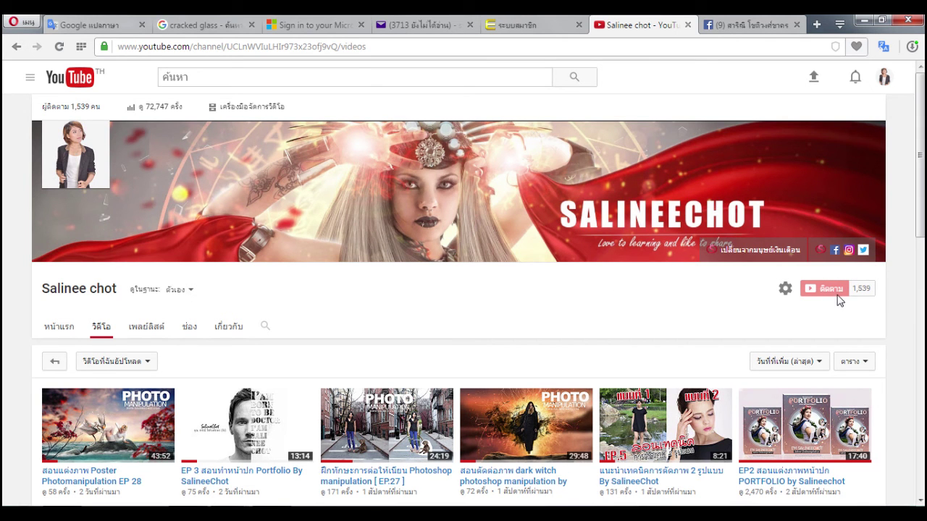
{"action": "scroll", "coordinate": [533, 274], "scroll_direction": "down", "scroll_amount": 2}
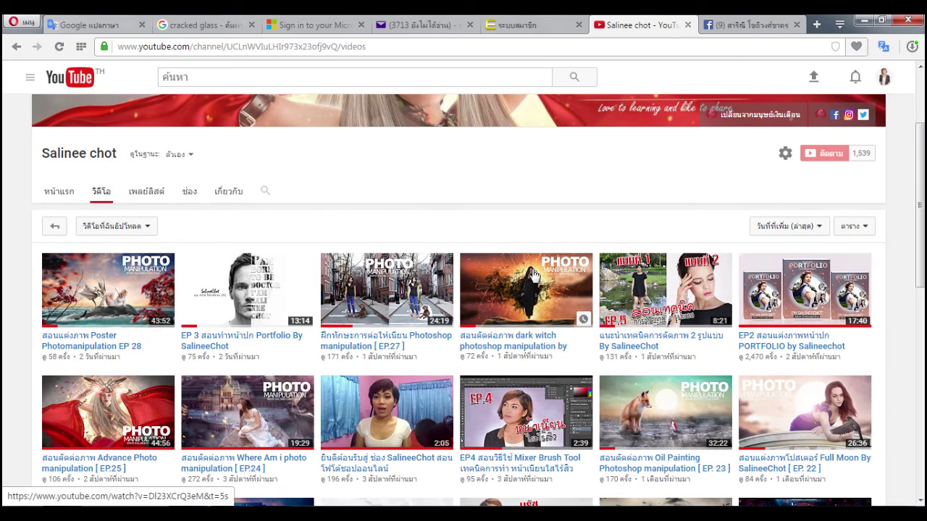